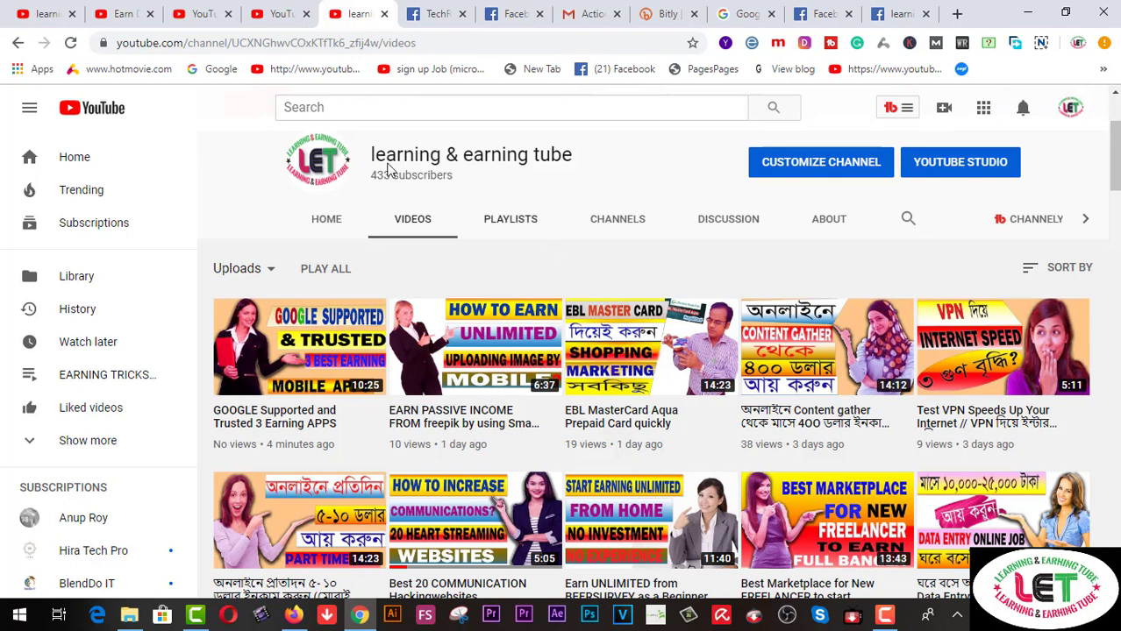
Examine the title, description and tags fields on the channel's Upload Defaults page.
left_click(271, 20)
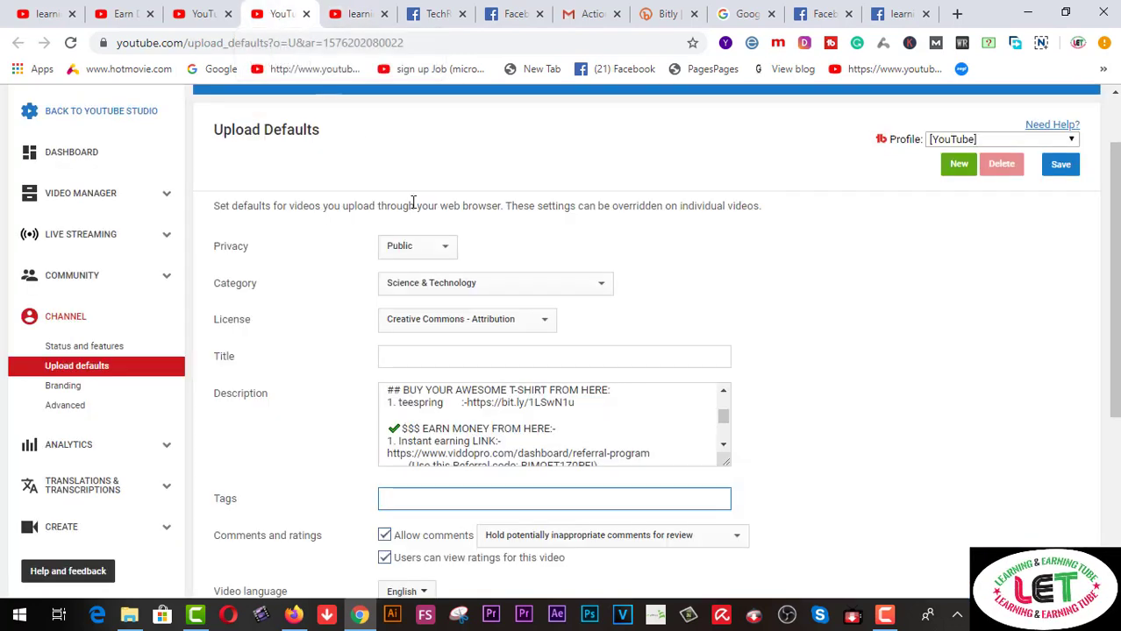
left_click(400, 356)
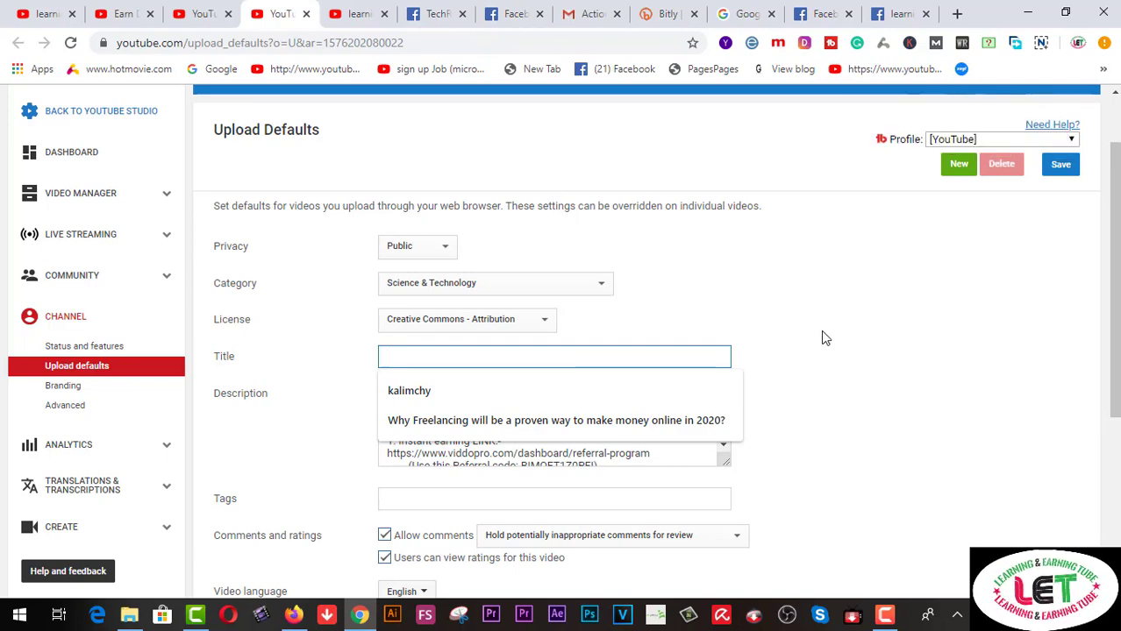
scroll(821, 337, "down", 1)
left_click(614, 343)
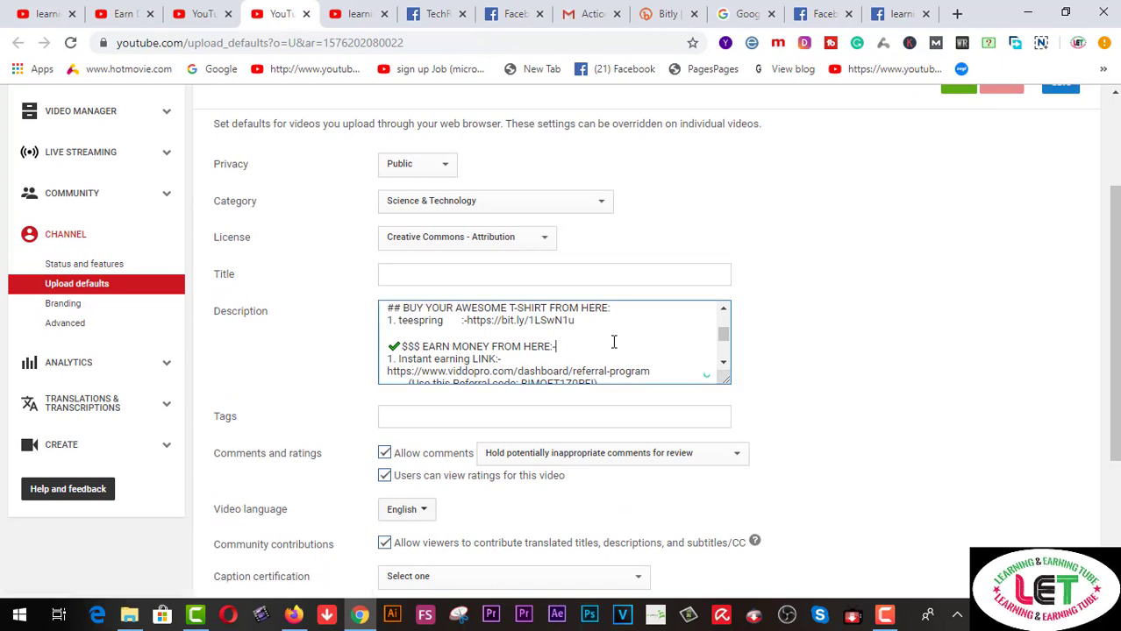
scroll(613, 343, "down", 1)
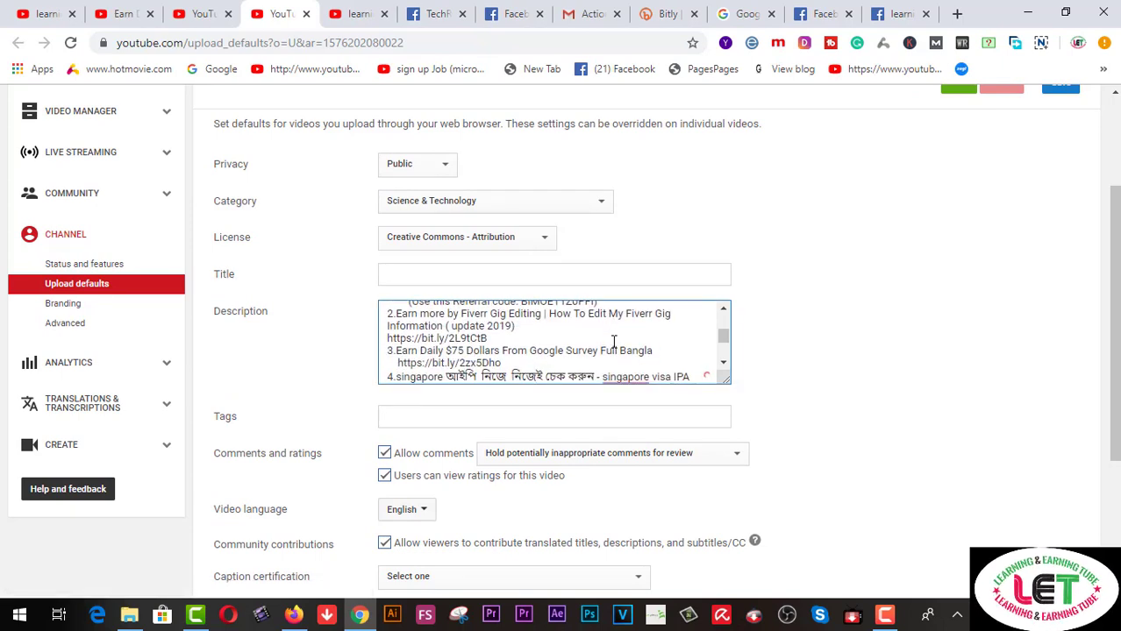
left_click(498, 414)
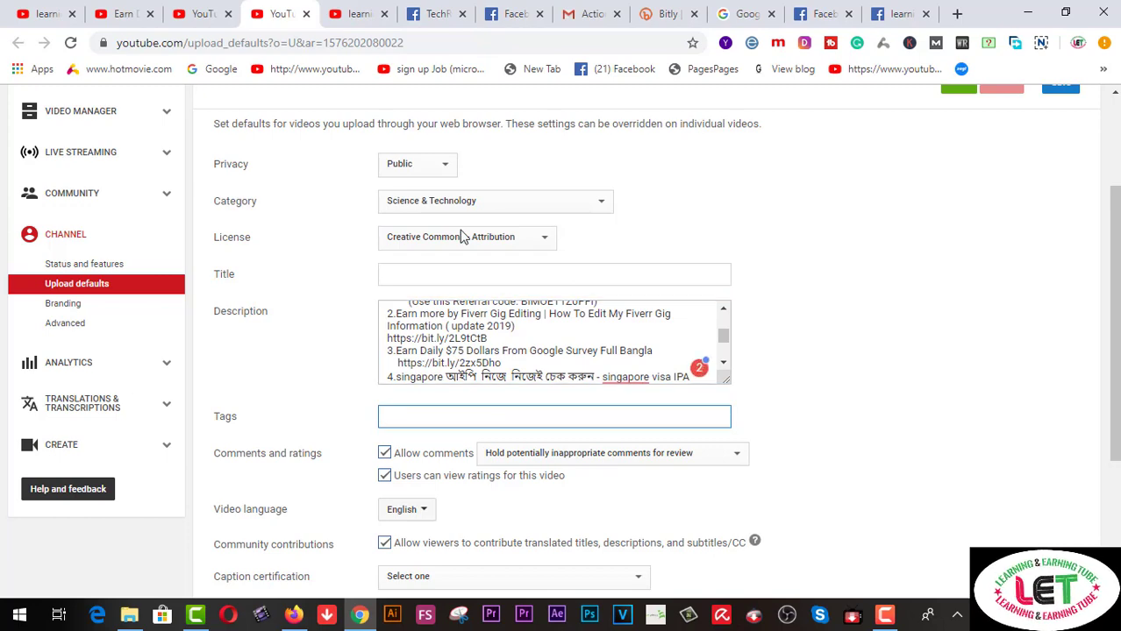
Check the channel's uploaded videos, and return to Upload Defaults to examine the tags field and the settings below it.
left_click(359, 14)
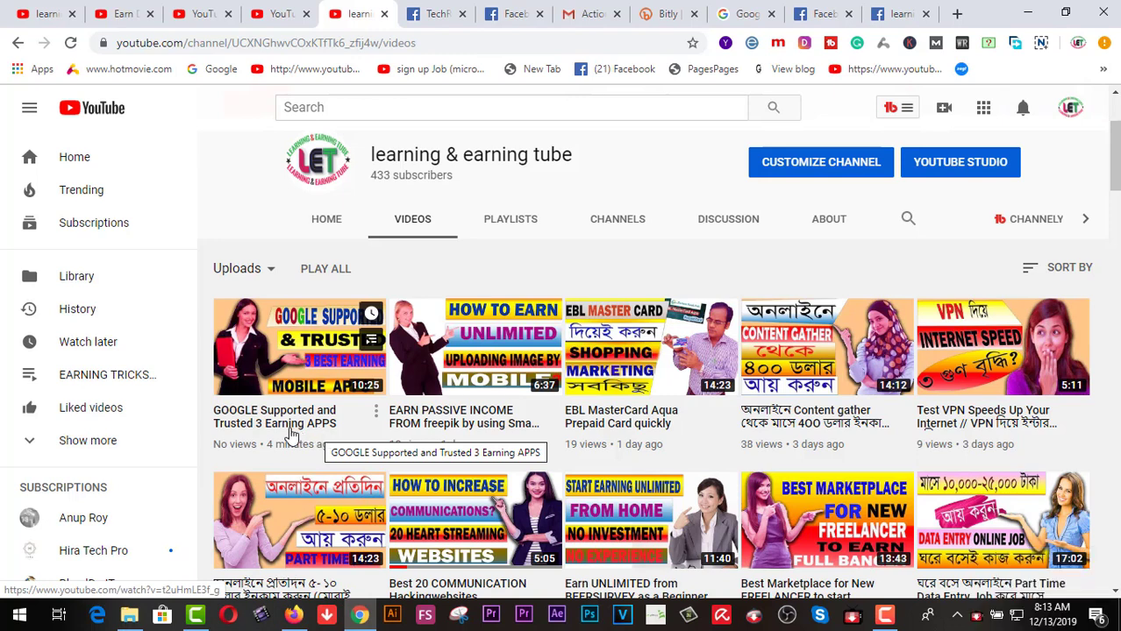
left_click(283, 16)
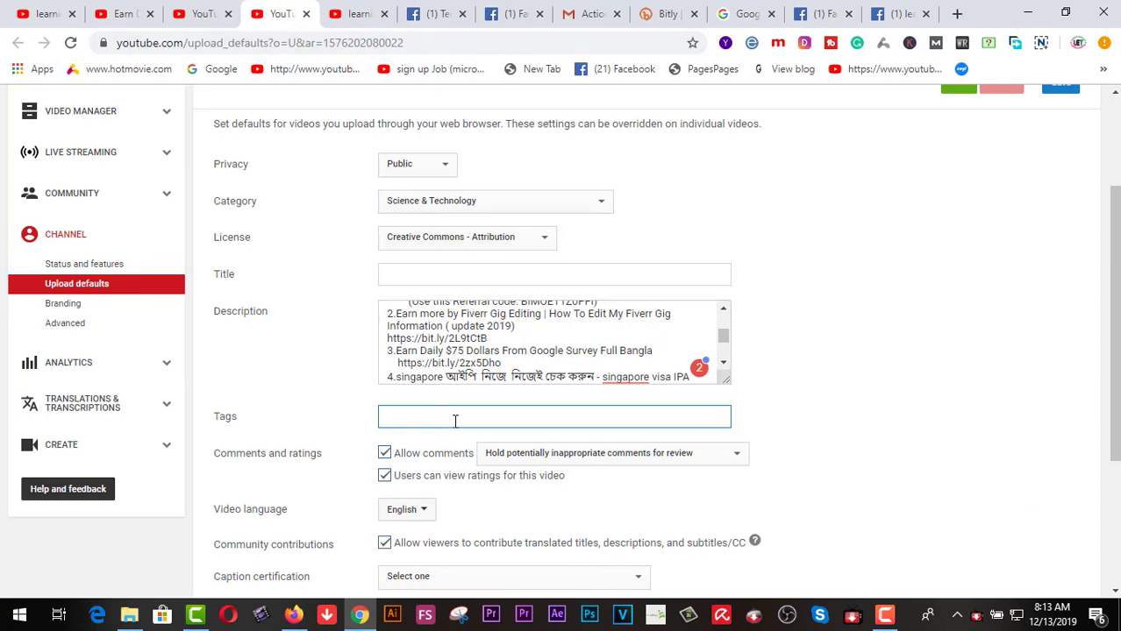
scroll(494, 410, "up", 1)
scroll(496, 410, "up", 3)
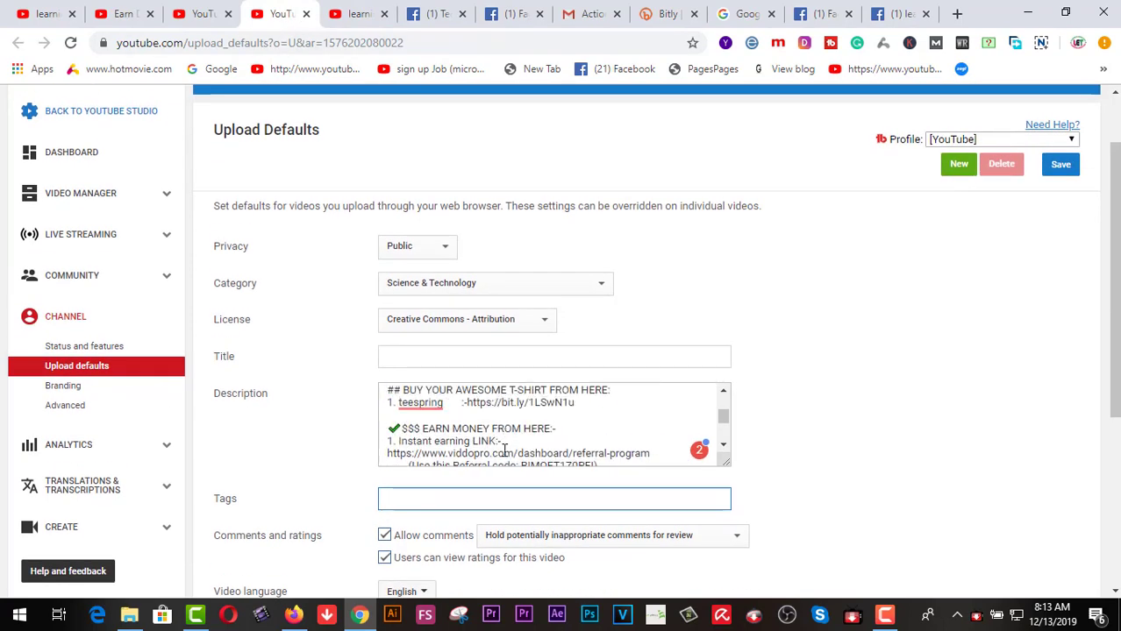
left_click(487, 497)
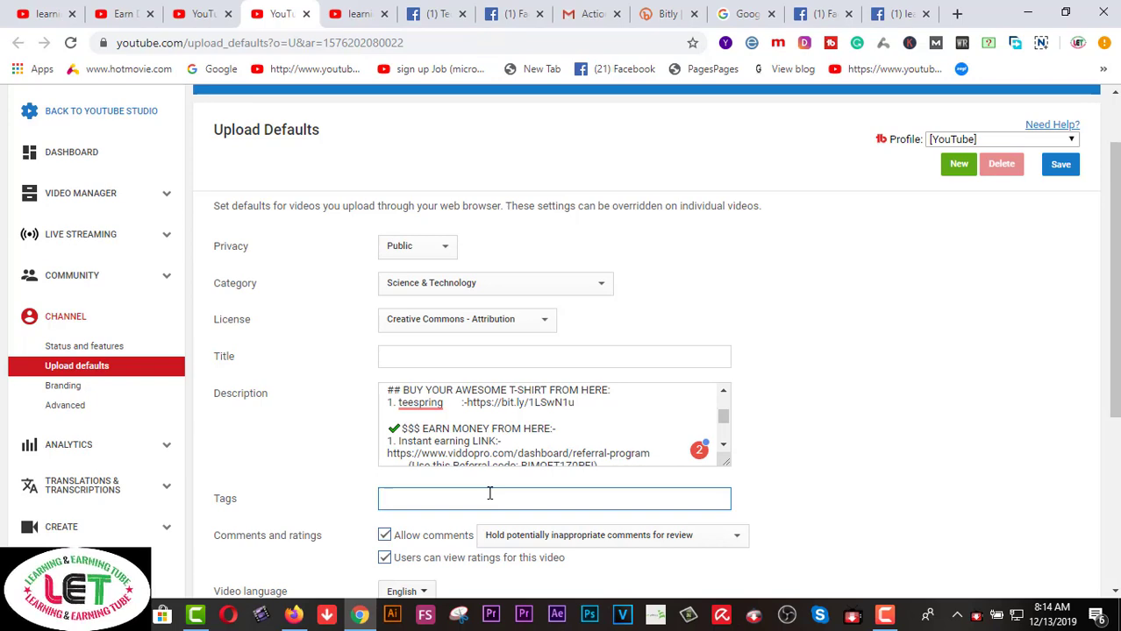
scroll(489, 494, "down", 2)
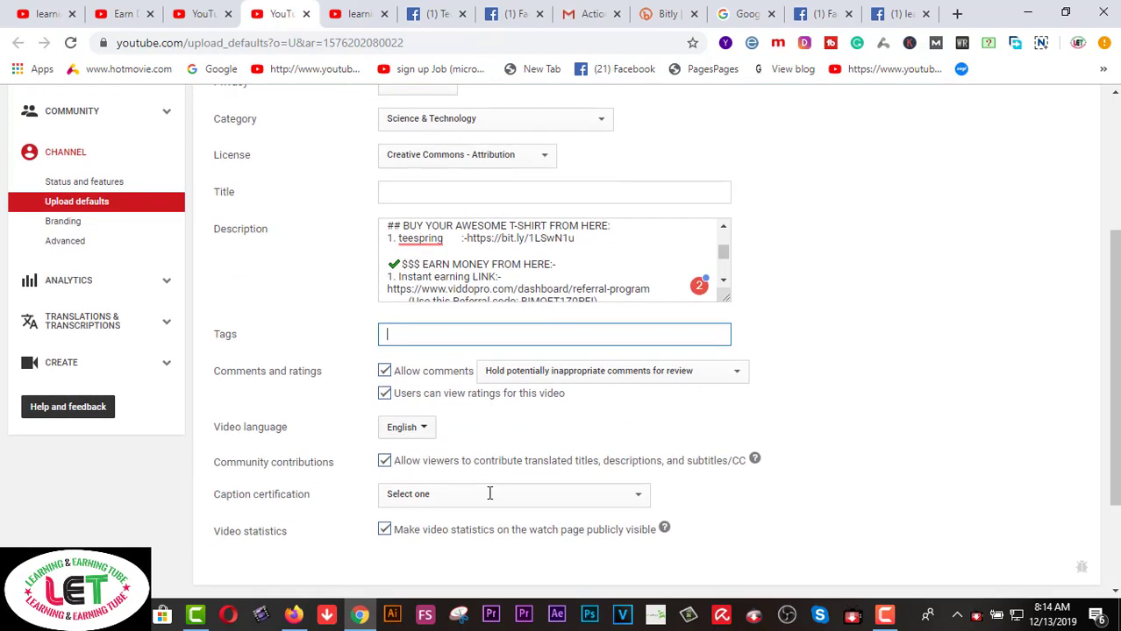
Revisit the channel's video list, and review every Upload Defaults setting from privacy and title down to video statistics.
left_click(365, 18)
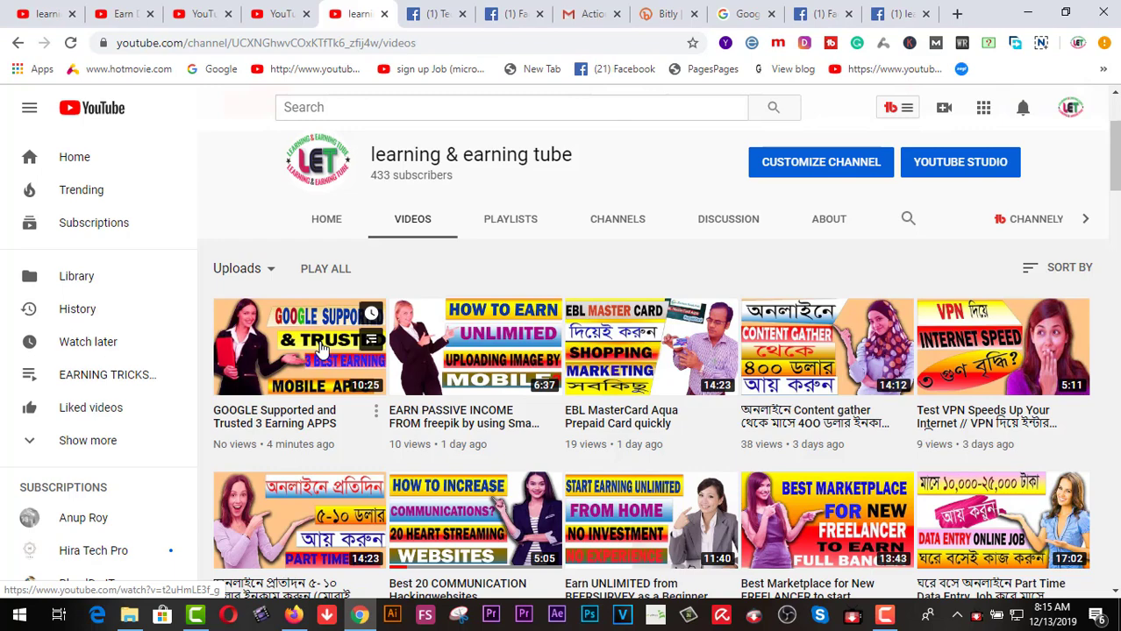
left_click(203, 15)
left_click(279, 16)
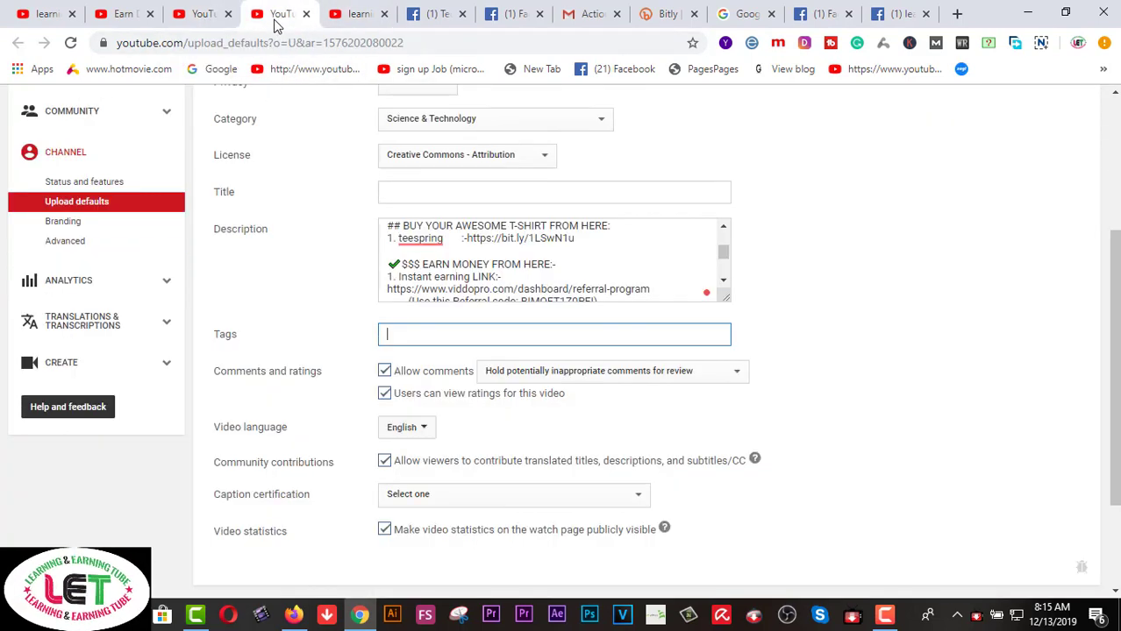
scroll(823, 277, "up", 1)
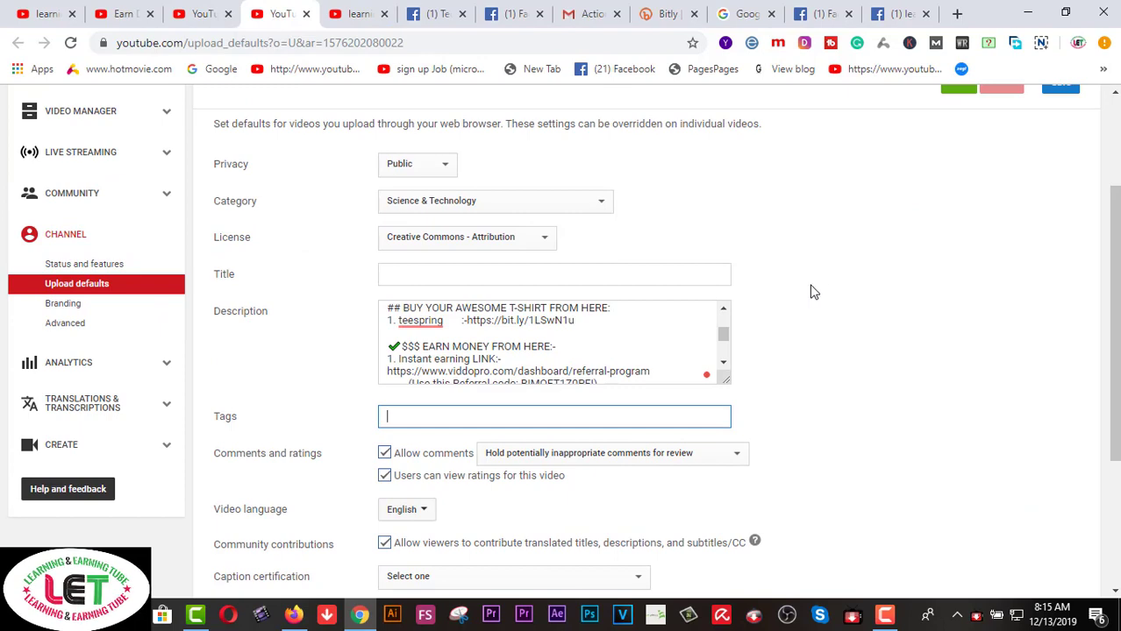
scroll(798, 292, "up", 1)
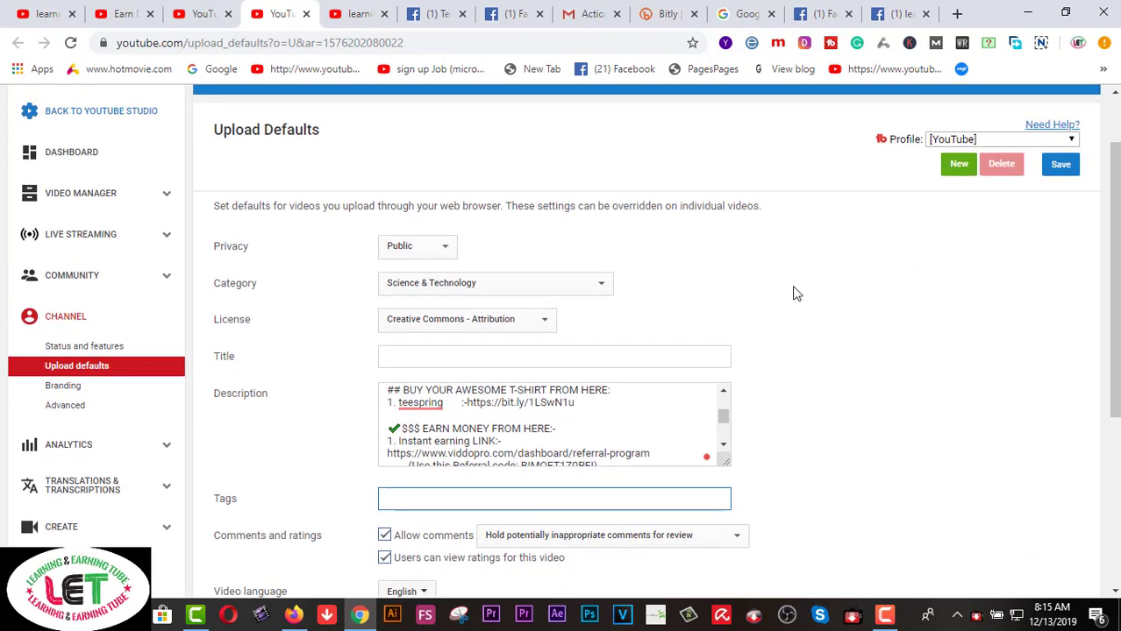
left_click(421, 358)
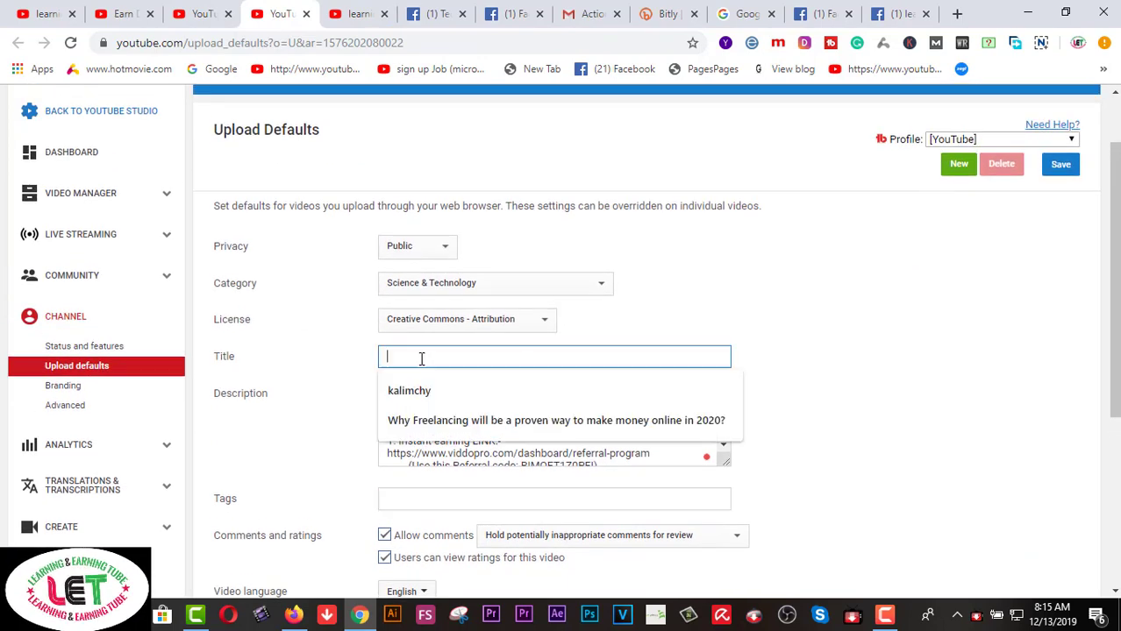
left_click(681, 454)
scroll(605, 480, "down", 1)
left_click(565, 418)
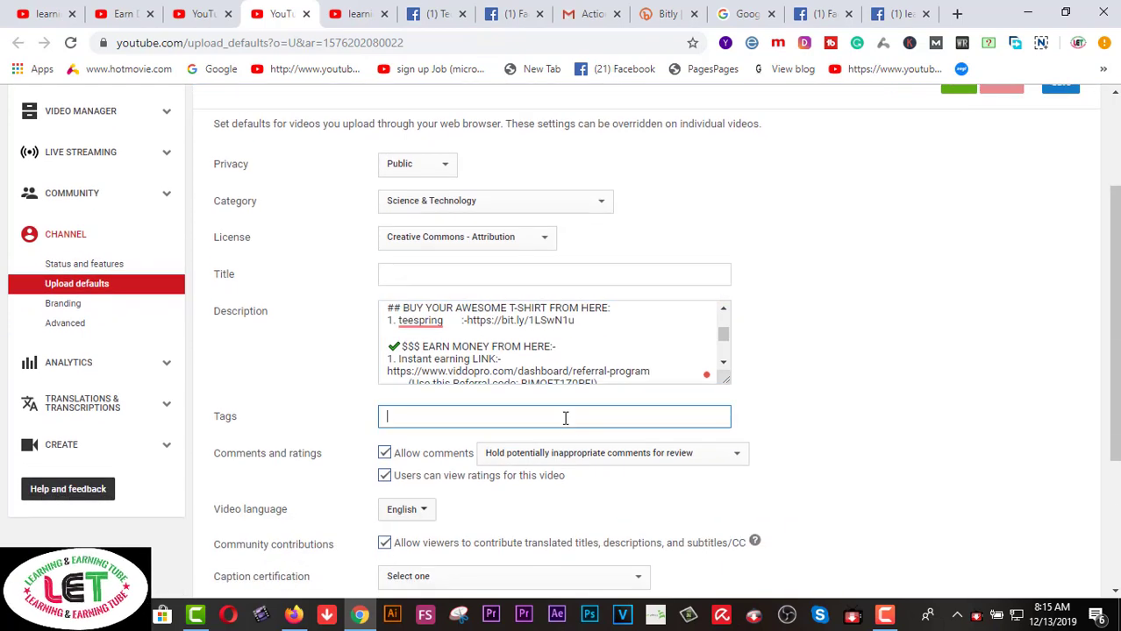
scroll(579, 430, "down", 1)
scroll(586, 439, "down", 1)
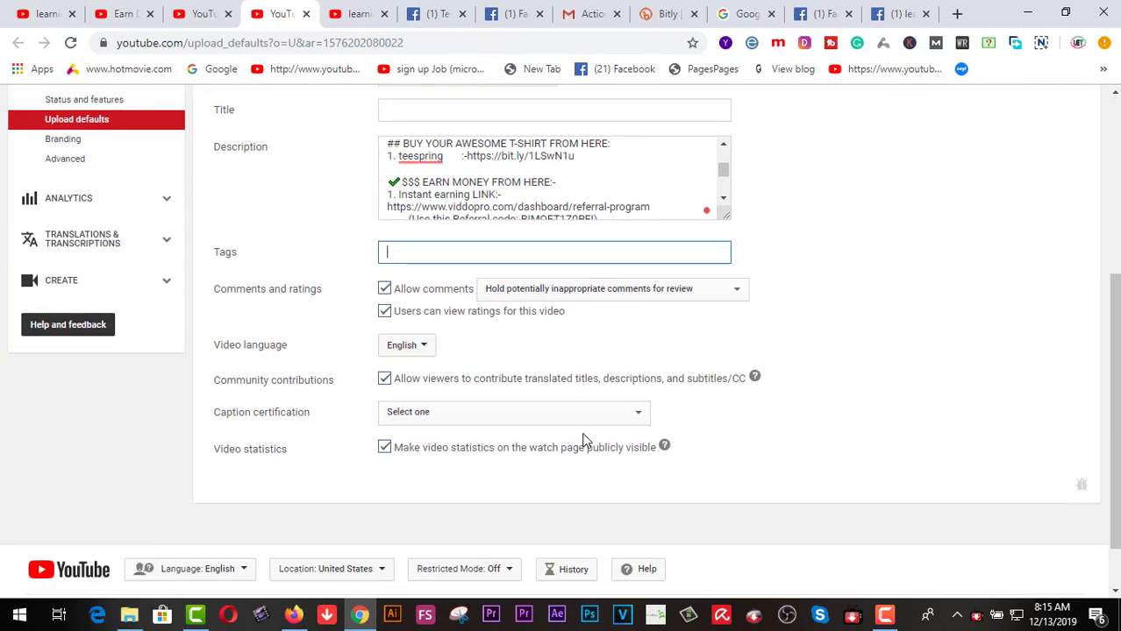
Read the default description back up through the blog and channel links to its opening lines.
scroll(603, 345, "up", 1)
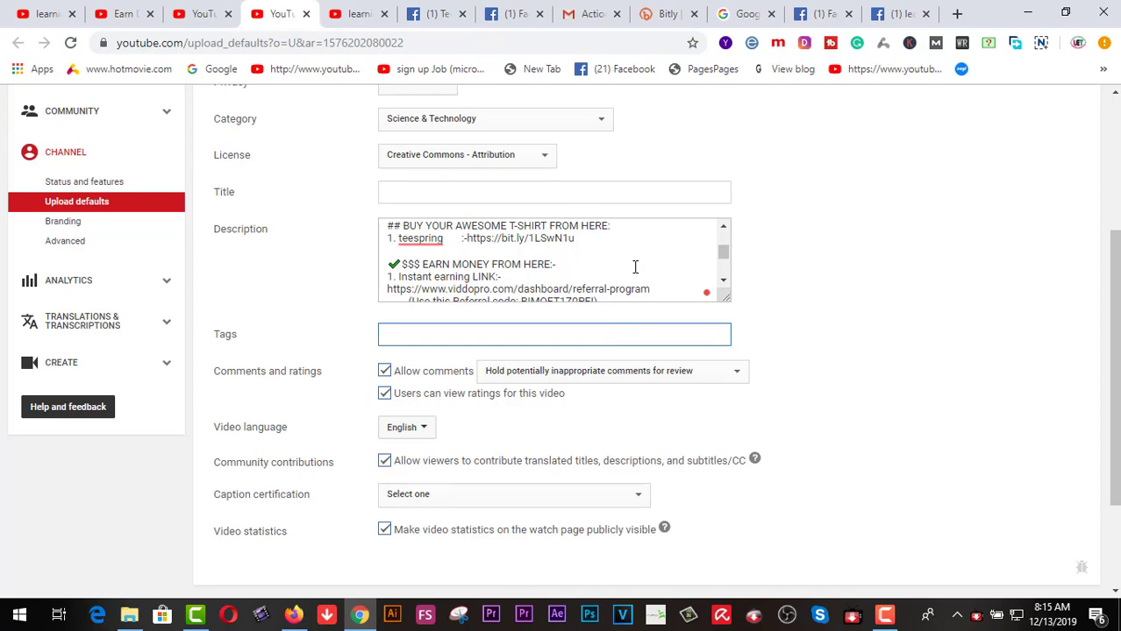
scroll(635, 267, "up", 5)
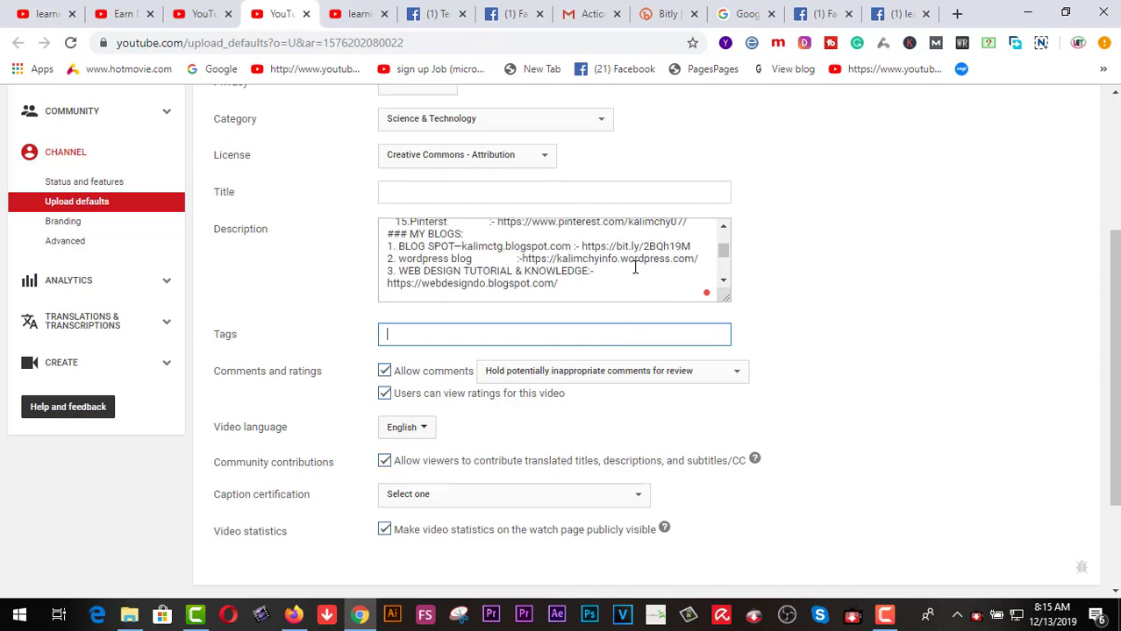
scroll(635, 267, "up", 6)
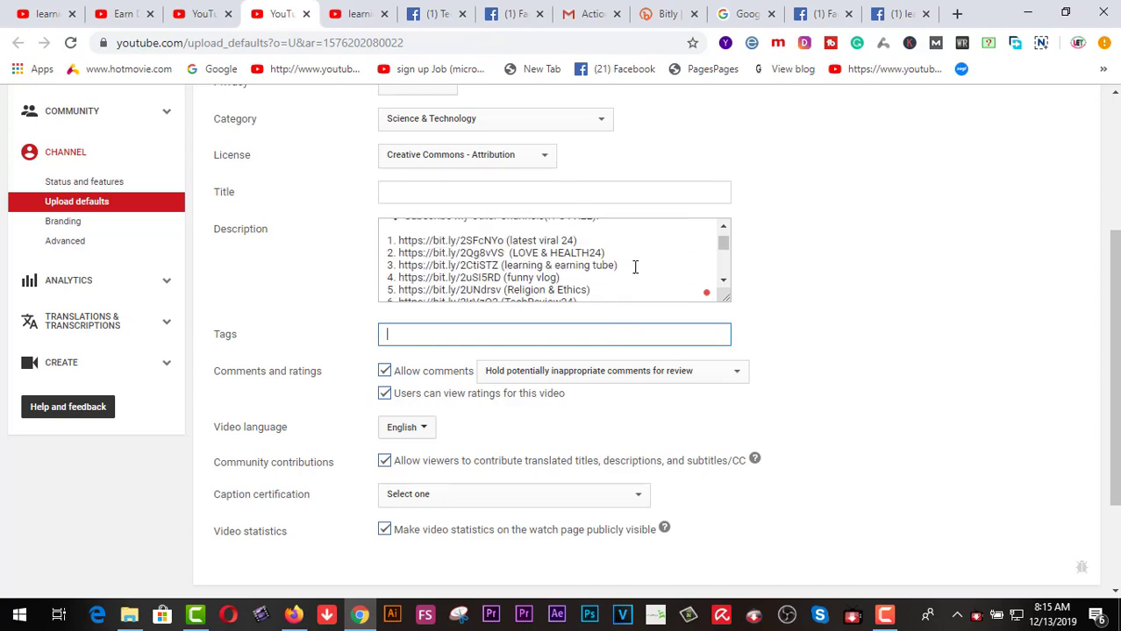
scroll(635, 267, "up", 1)
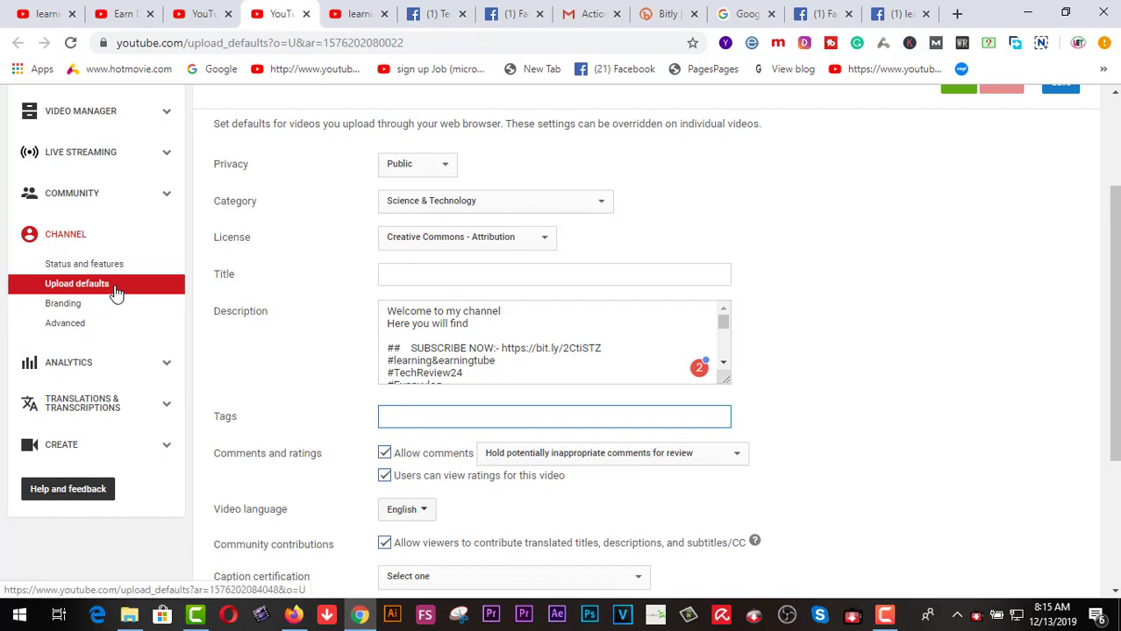
Return to the channel's home page and open YouTube Studio for the channel.
left_click(48, 15)
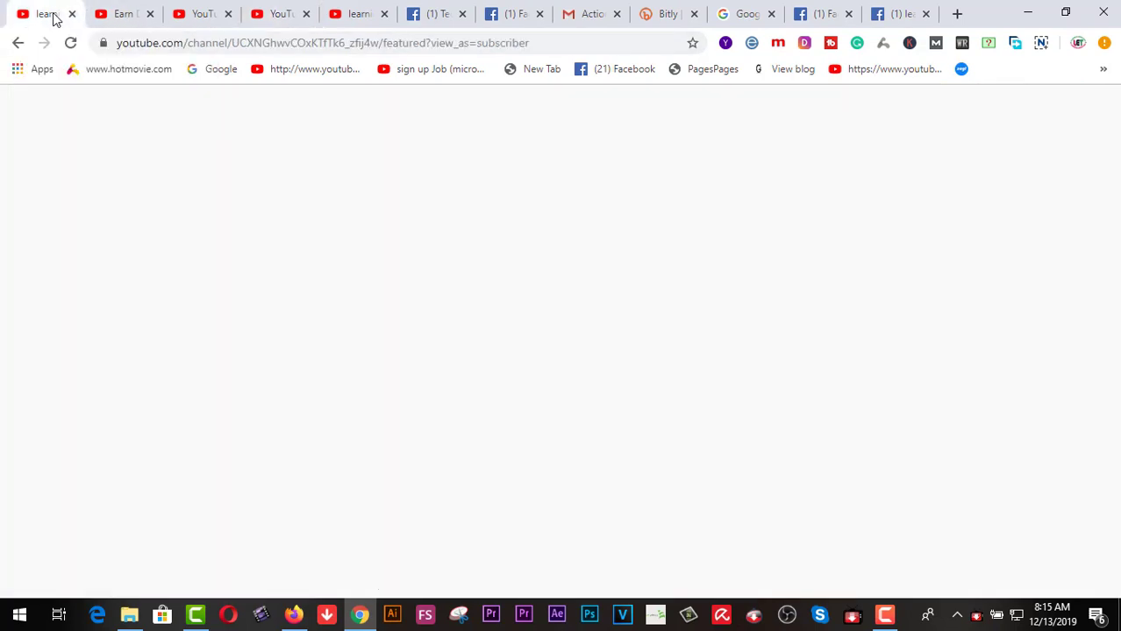
left_click(1070, 107)
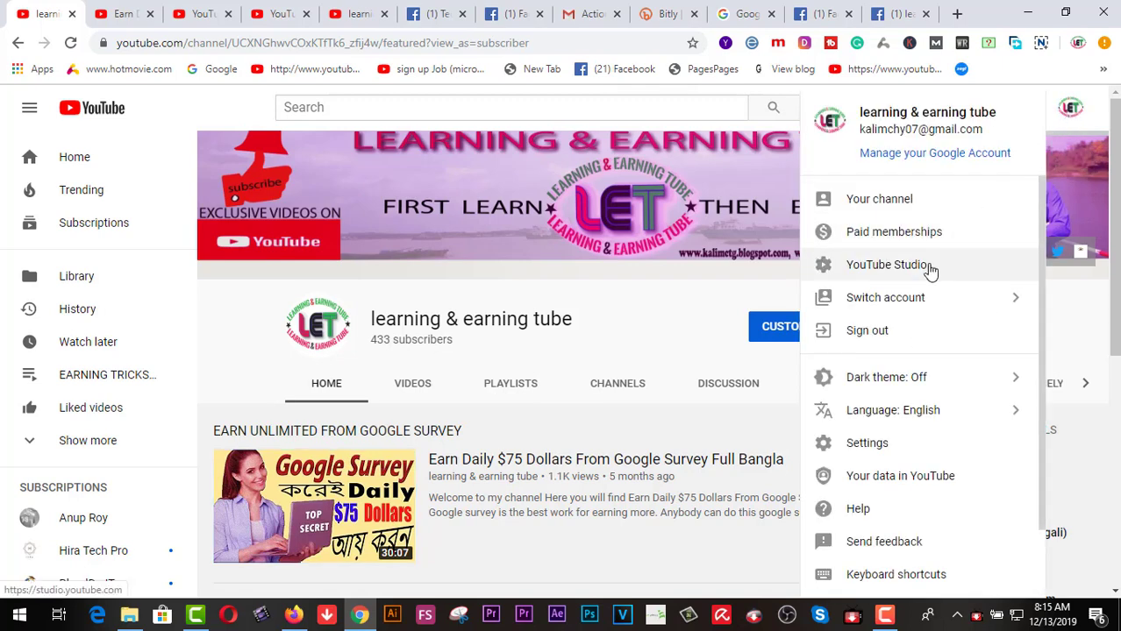
left_click(930, 268)
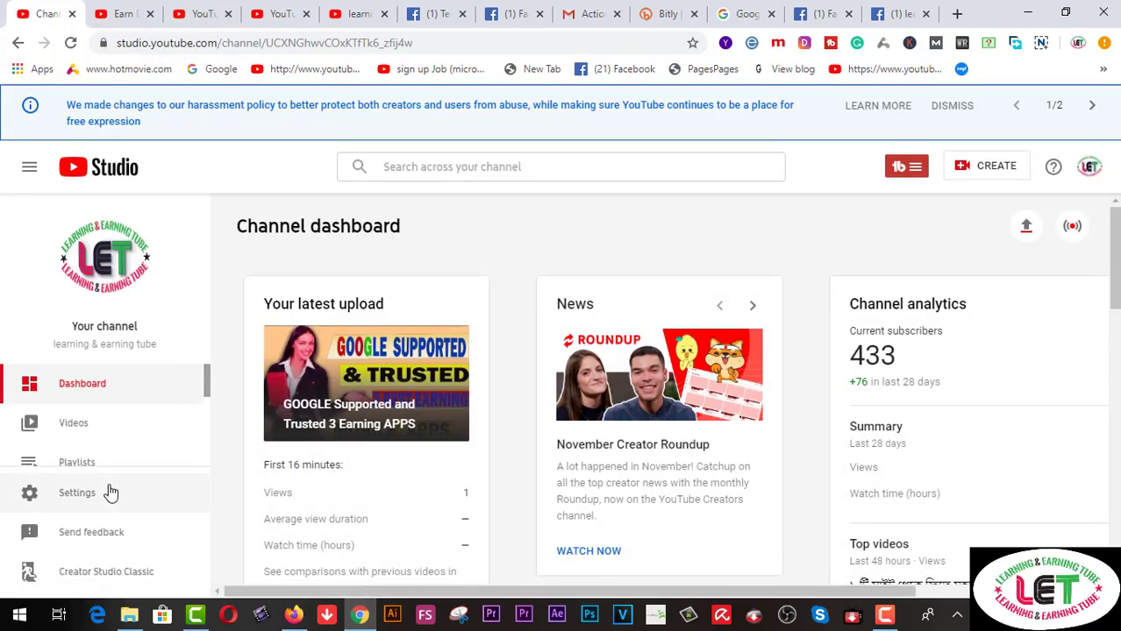
Switch to Creator Studio Classic, giving "Other" as the reason, and open the channel's Upload defaults.
left_click(127, 583)
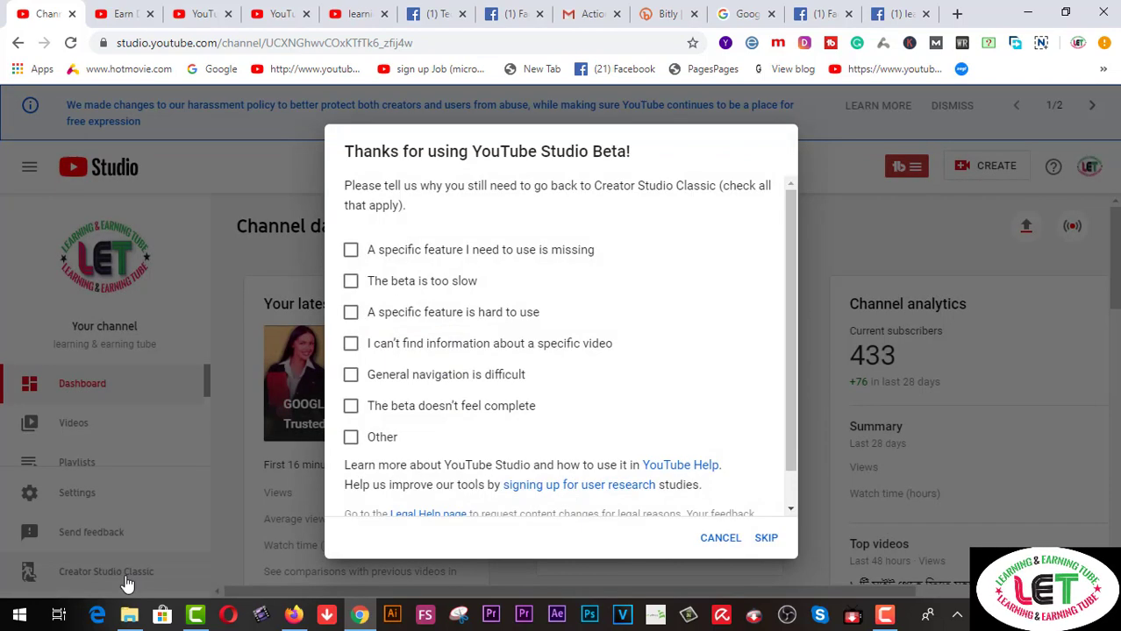
left_click(351, 437)
left_click(756, 539)
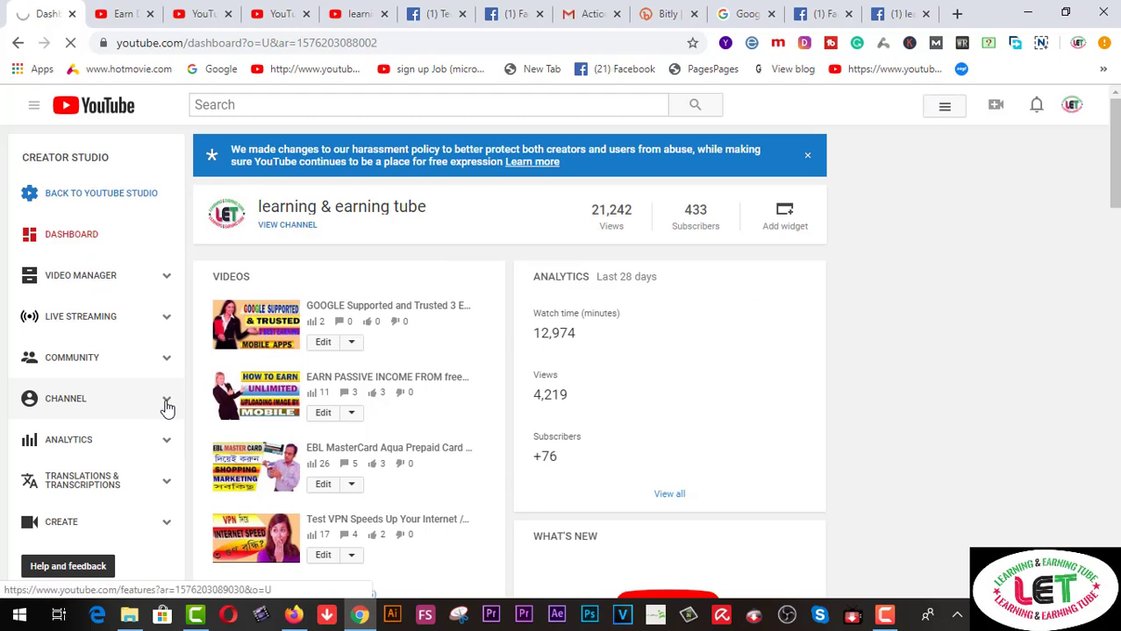
left_click(167, 407)
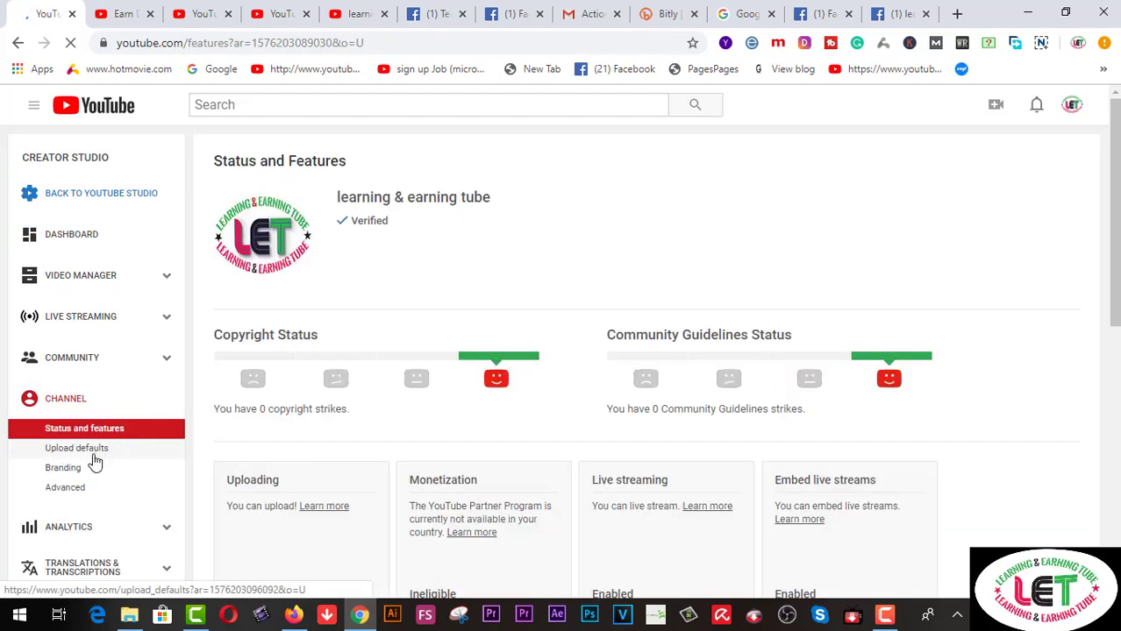
left_click(93, 455)
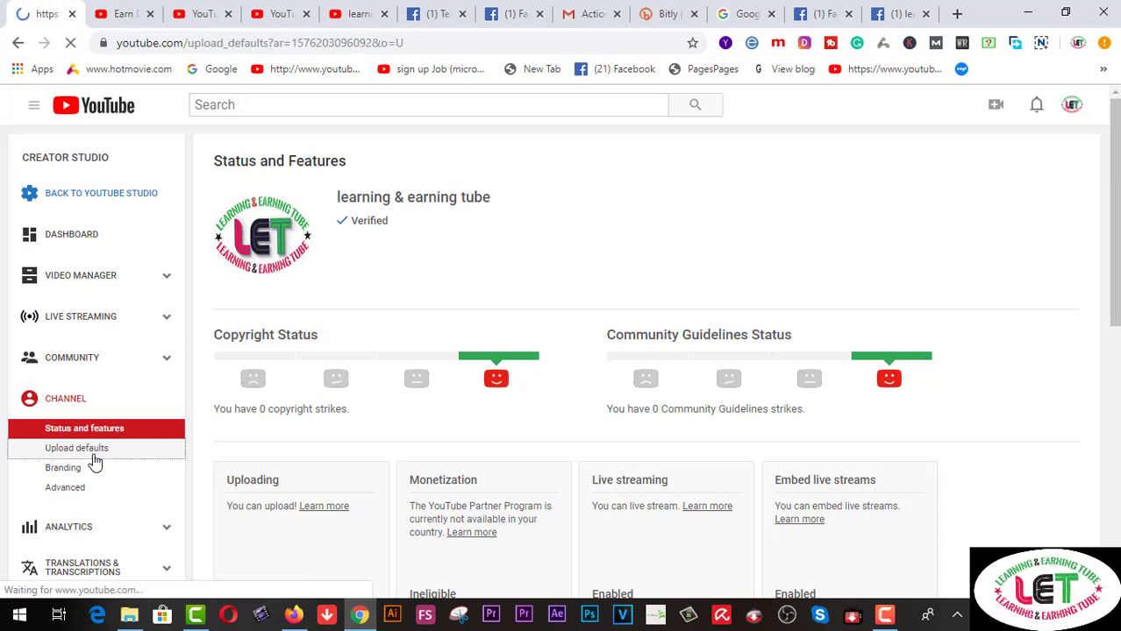
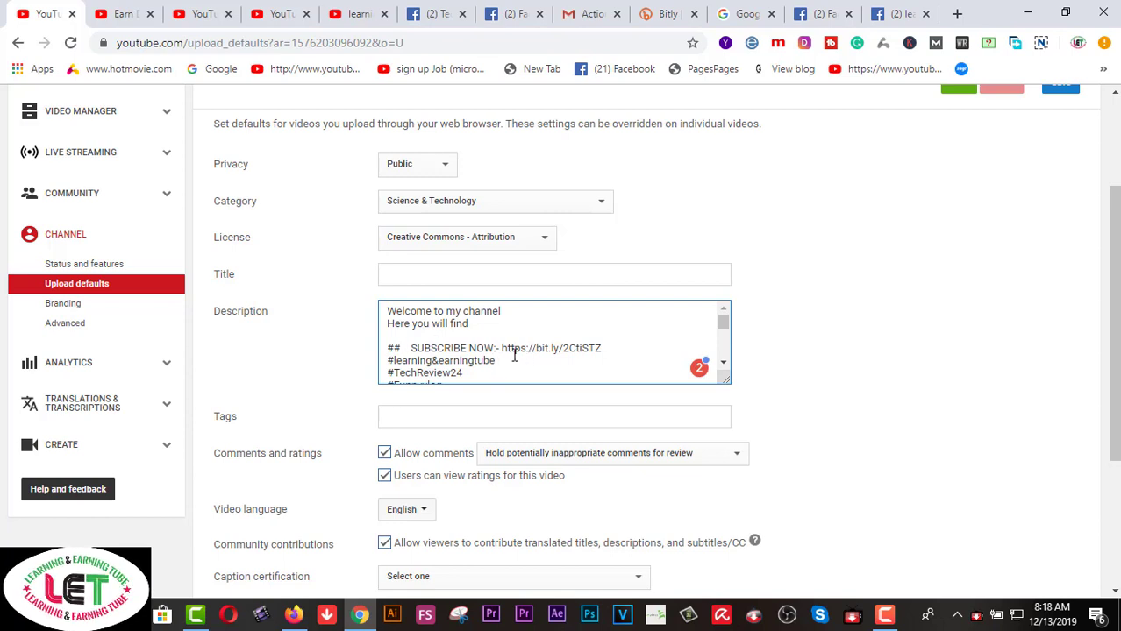
Highlight the SUBSCRIBE NOW short link in the default description, and copy the address of the channel's videos page.
left_click_drag(502, 348, 606, 350)
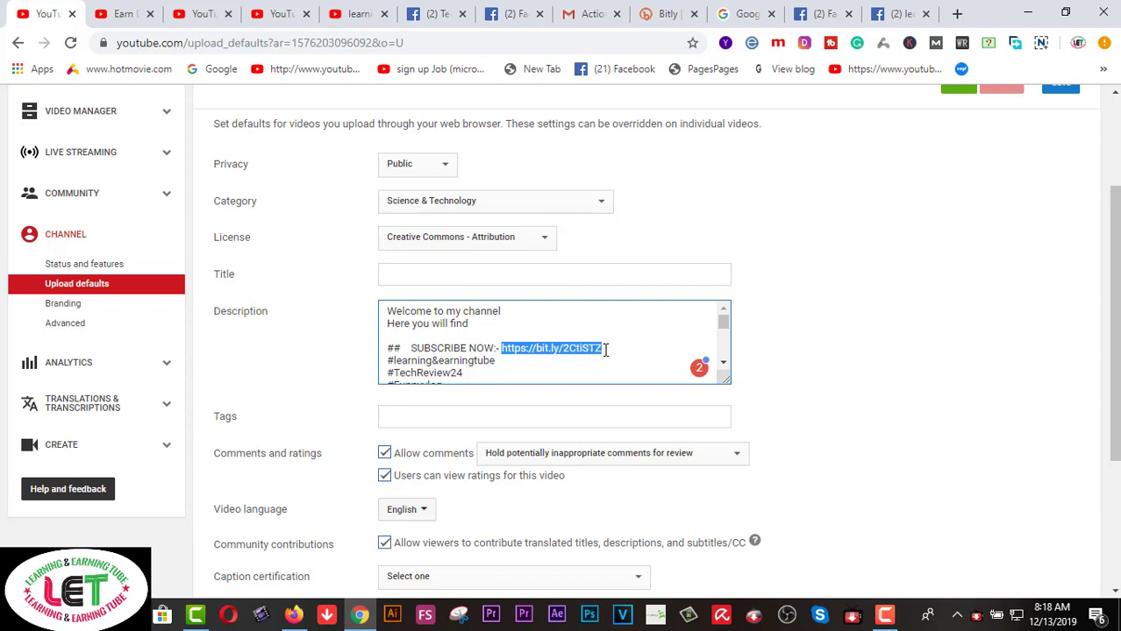
left_click(369, 17)
left_click(426, 42)
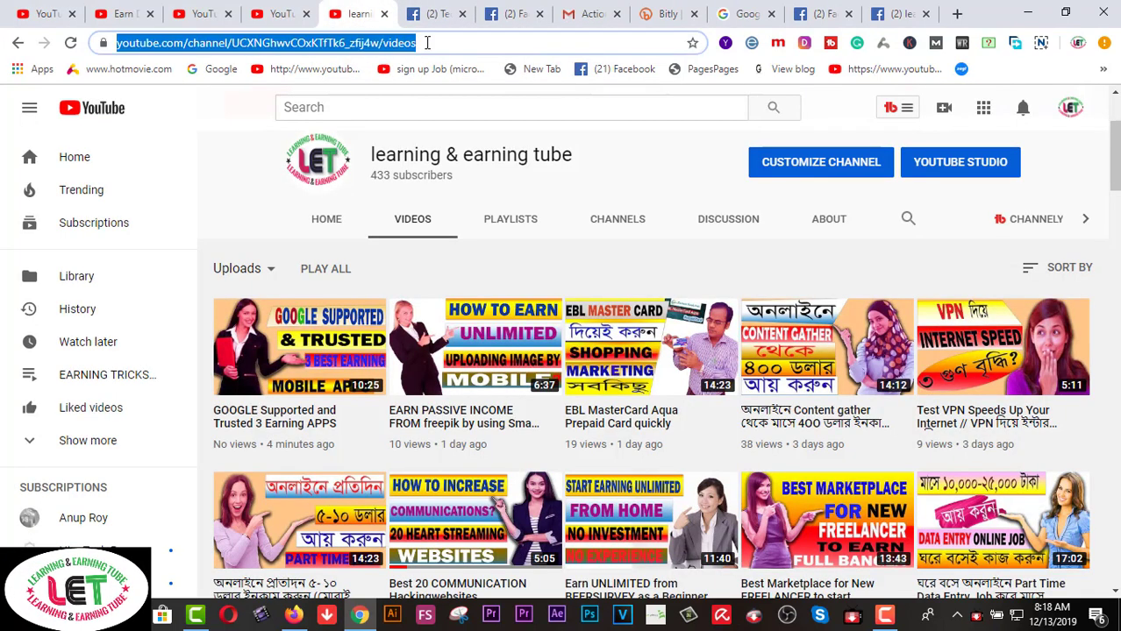
right_click(426, 42)
left_click(465, 131)
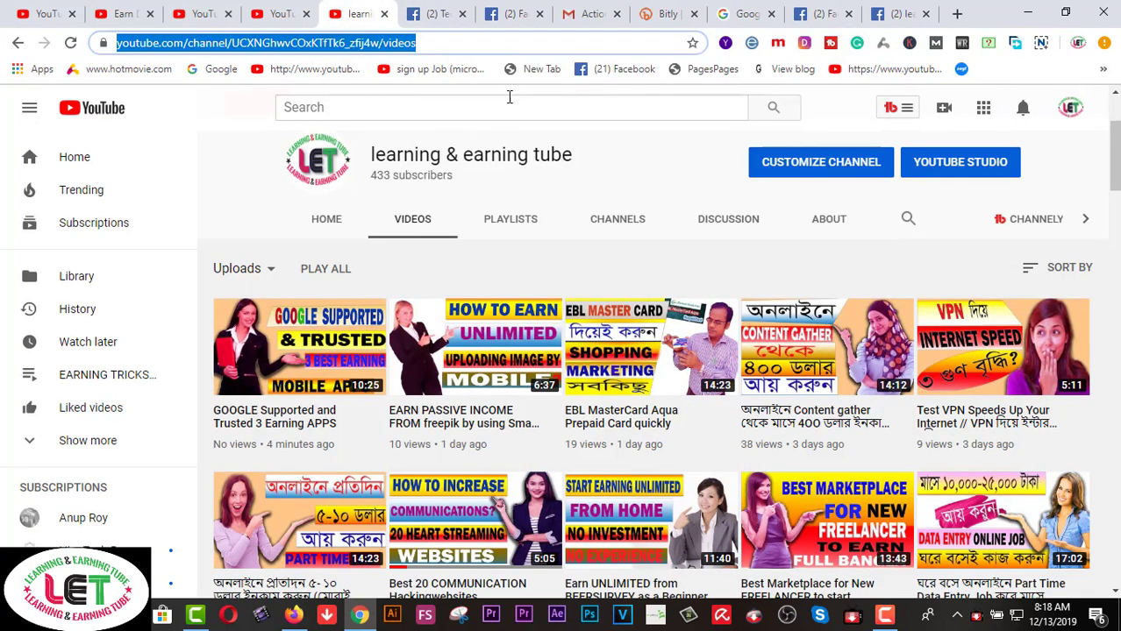
Switch to Bitly, replace the existing link with the copied address of the channel's videos page, shorten it, and dismiss the download pop-up.
left_click(652, 18)
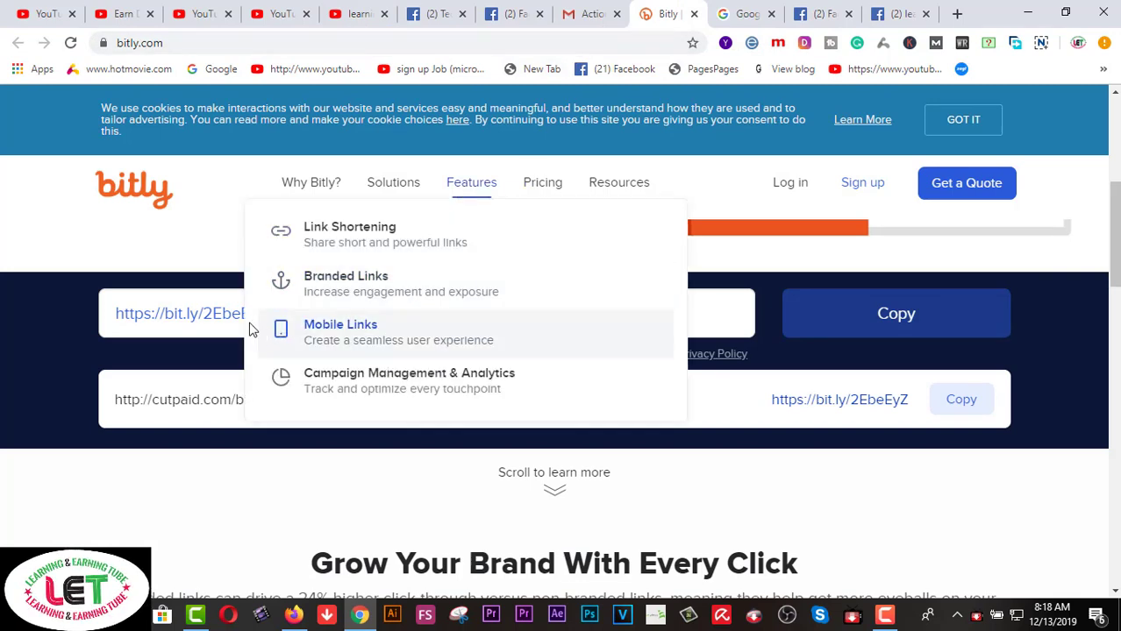
left_click_drag(295, 313, 99, 308)
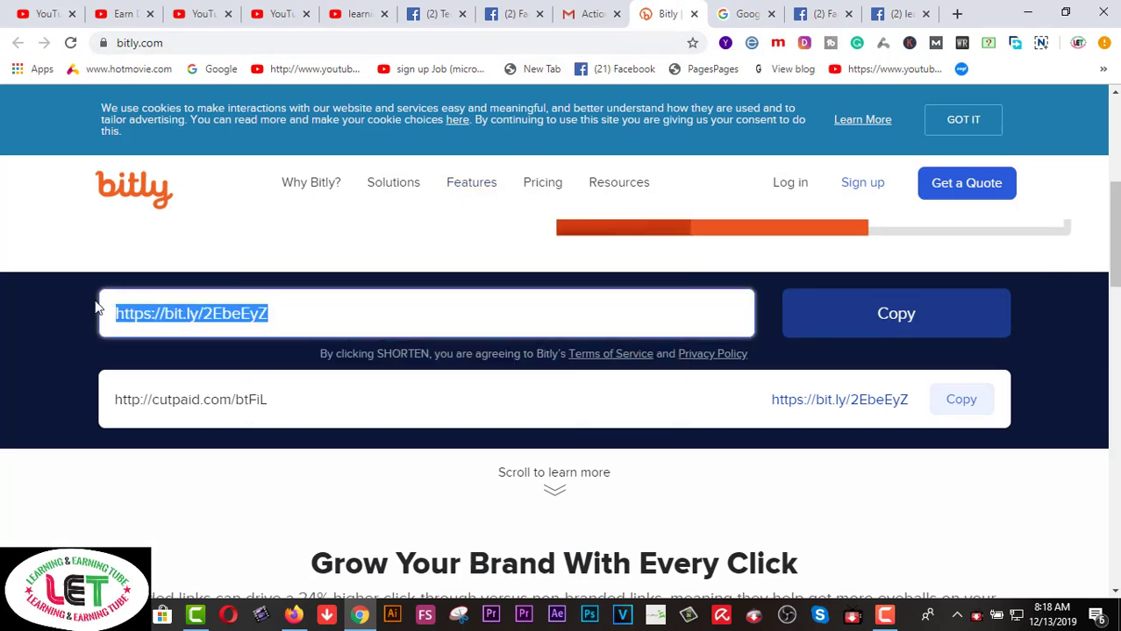
right_click(175, 314)
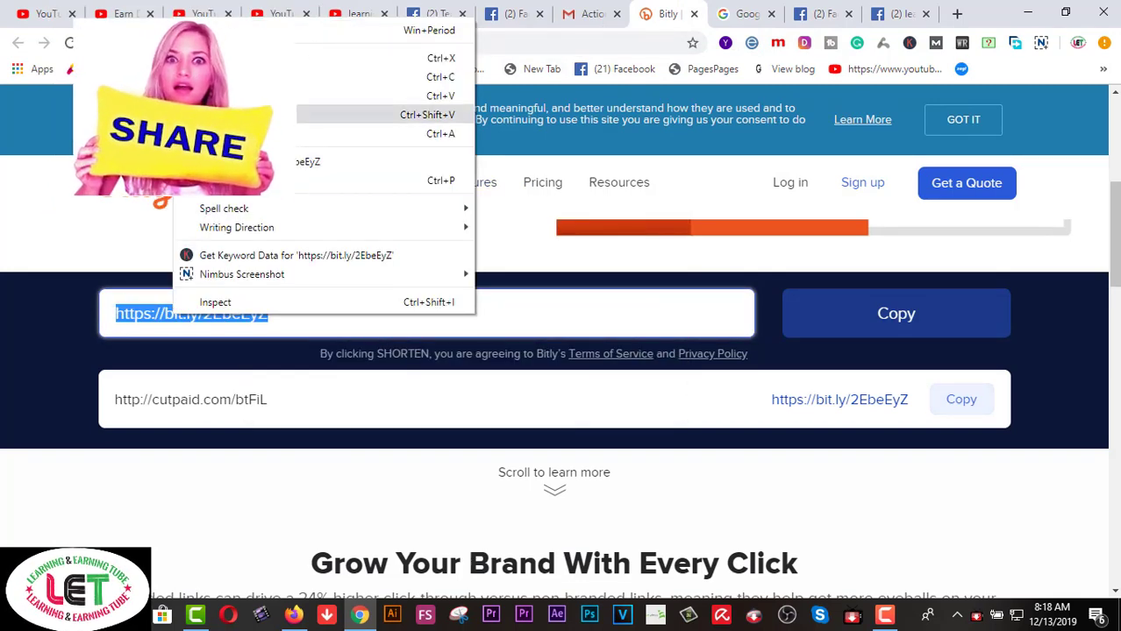
left_click(333, 95)
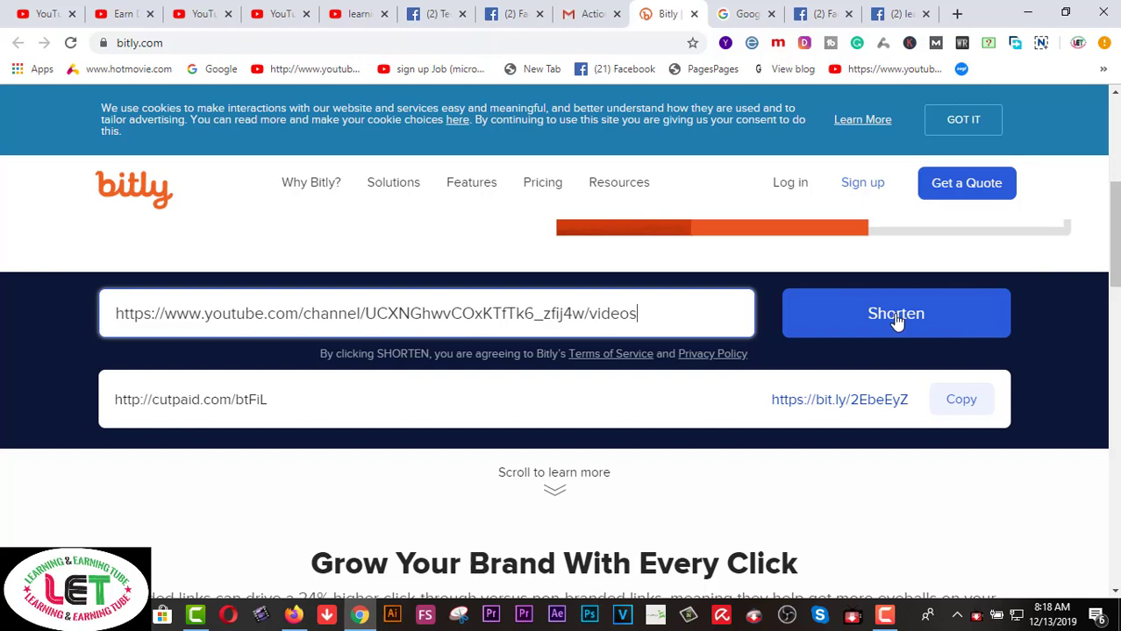
left_click(894, 319)
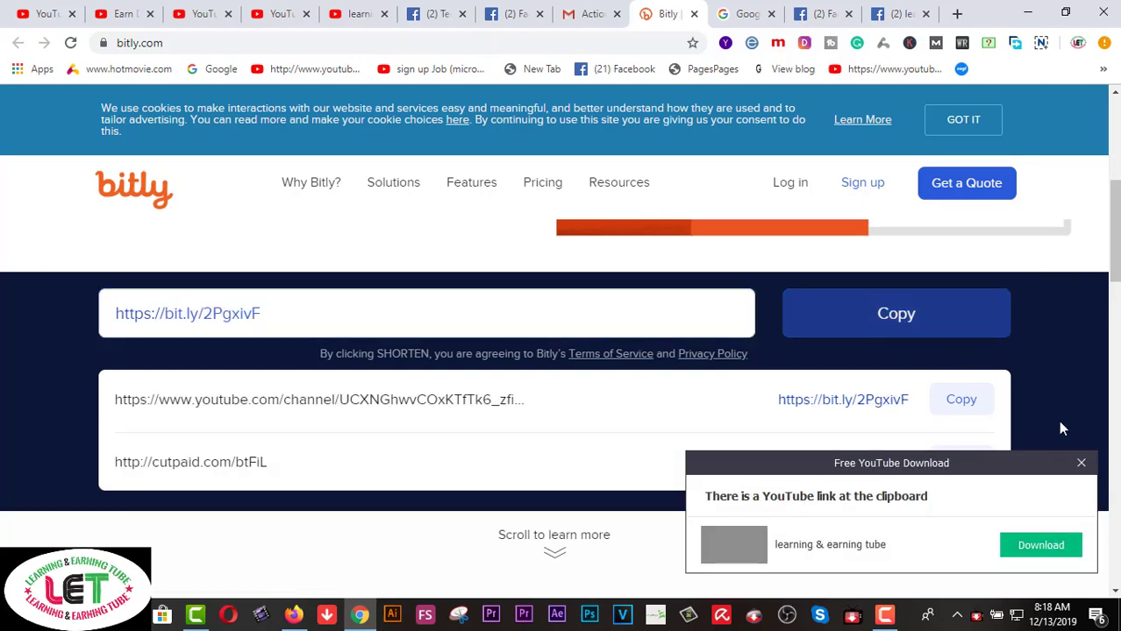
left_click(1080, 463)
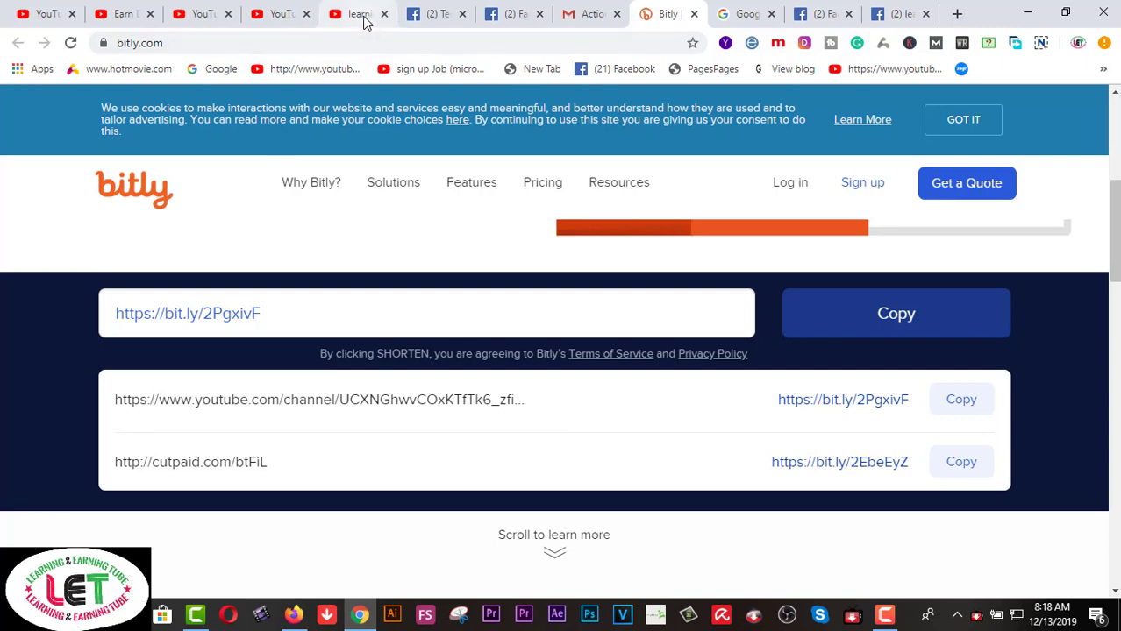
Open the subscribe short link from the Google Survey video's description in a new tab, view the channel page, and close it.
left_click(200, 19)
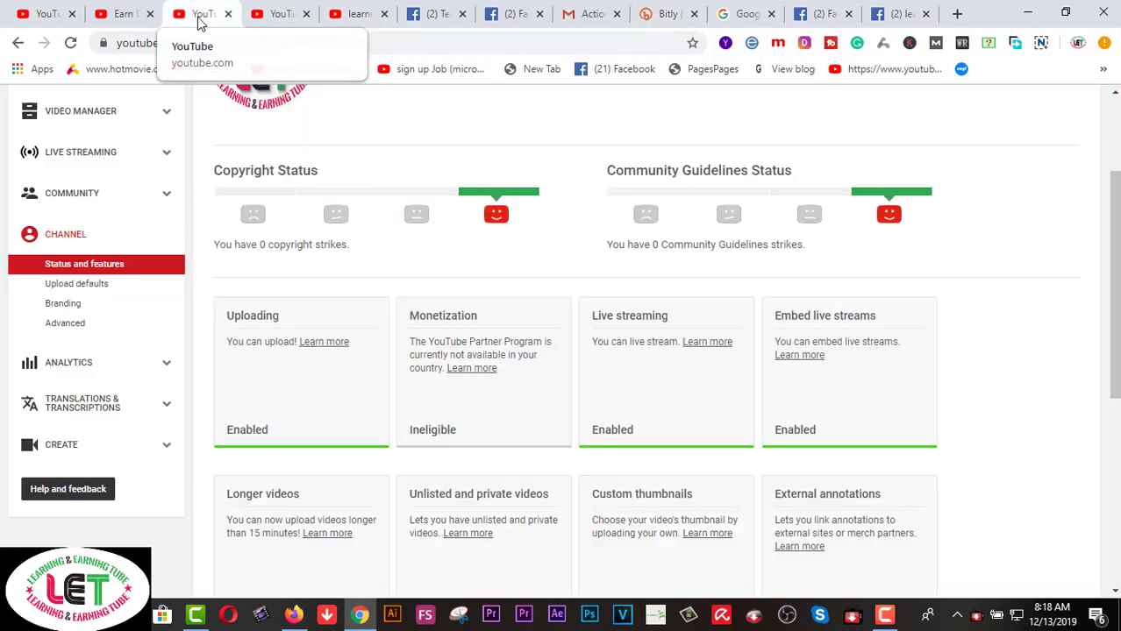
left_click(125, 20)
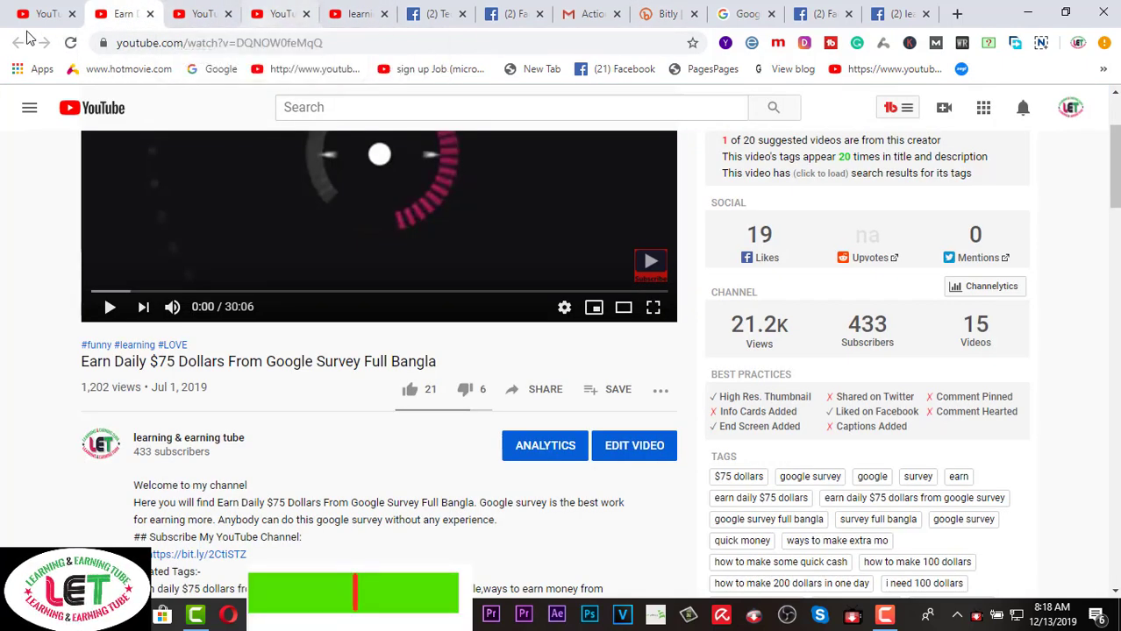
left_click(37, 16)
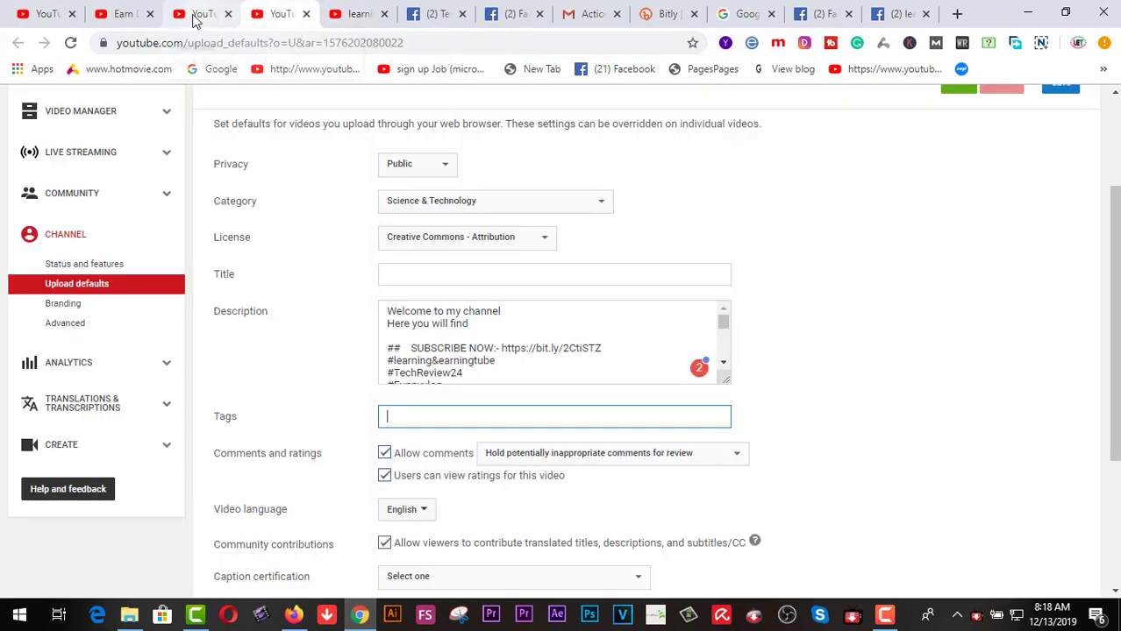
left_click(194, 16)
left_click(132, 16)
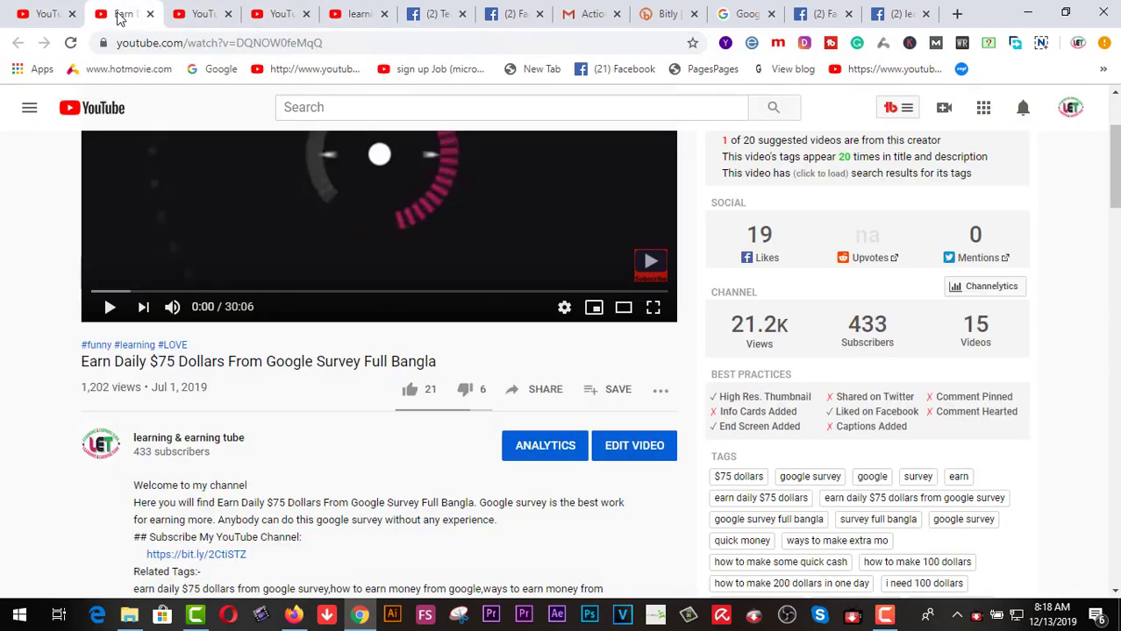
scroll(364, 438, "down", 2)
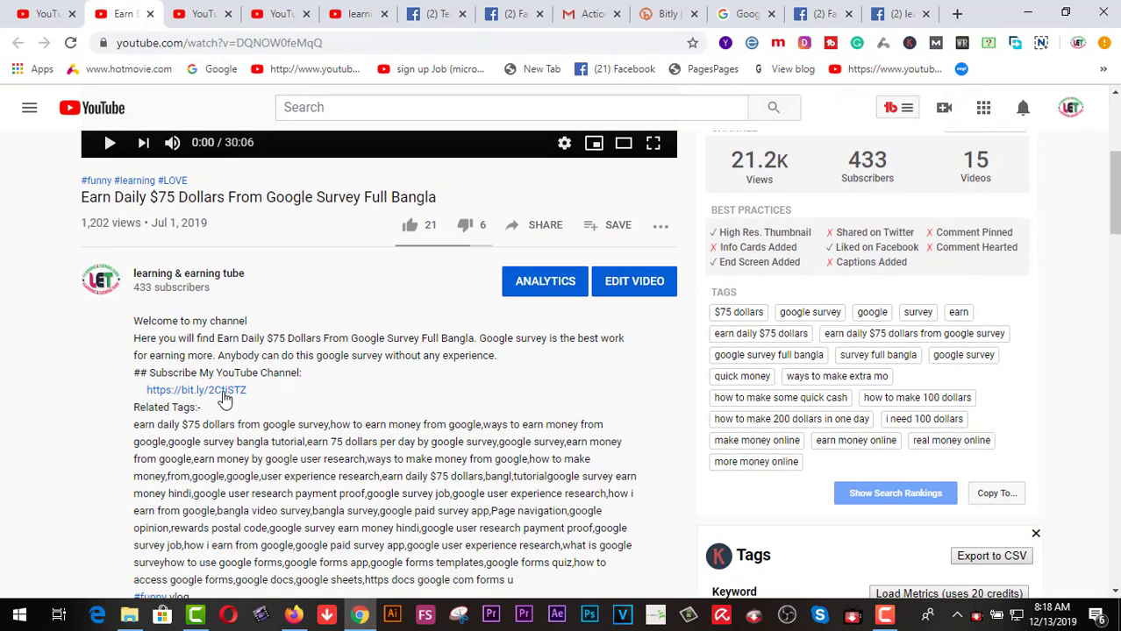
right_click(226, 399)
left_click(250, 407)
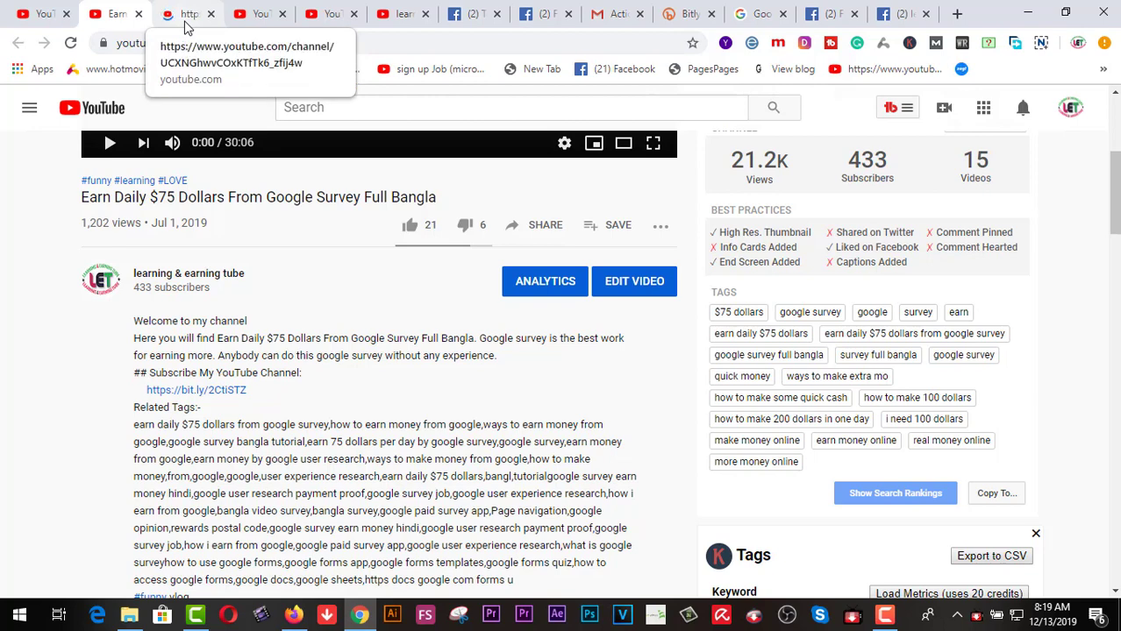
left_click(185, 16)
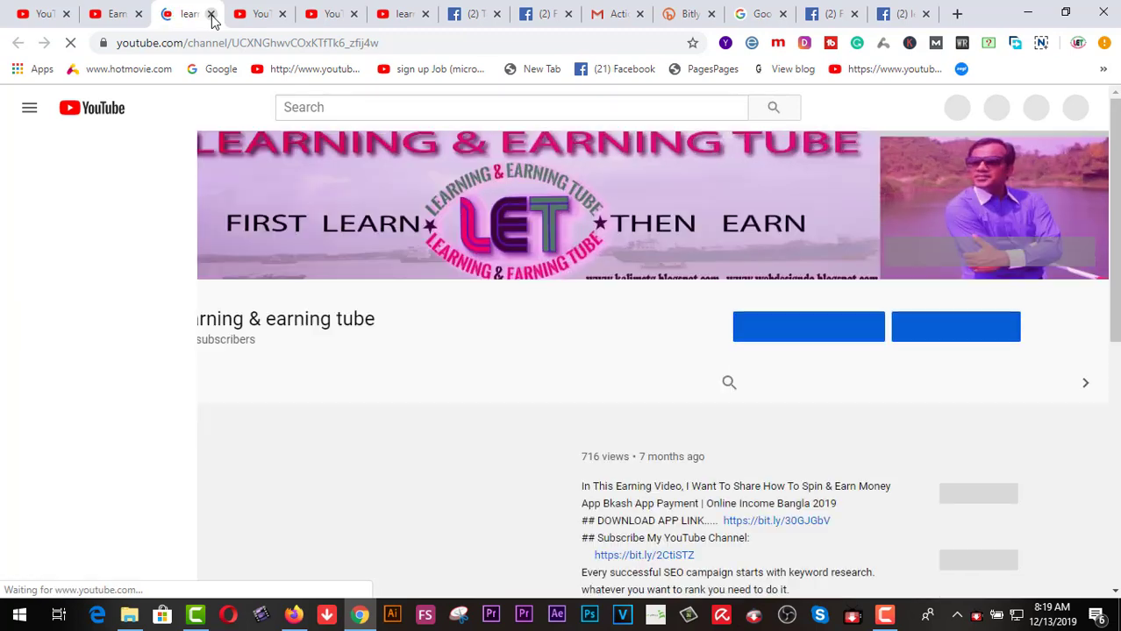
left_click(211, 15)
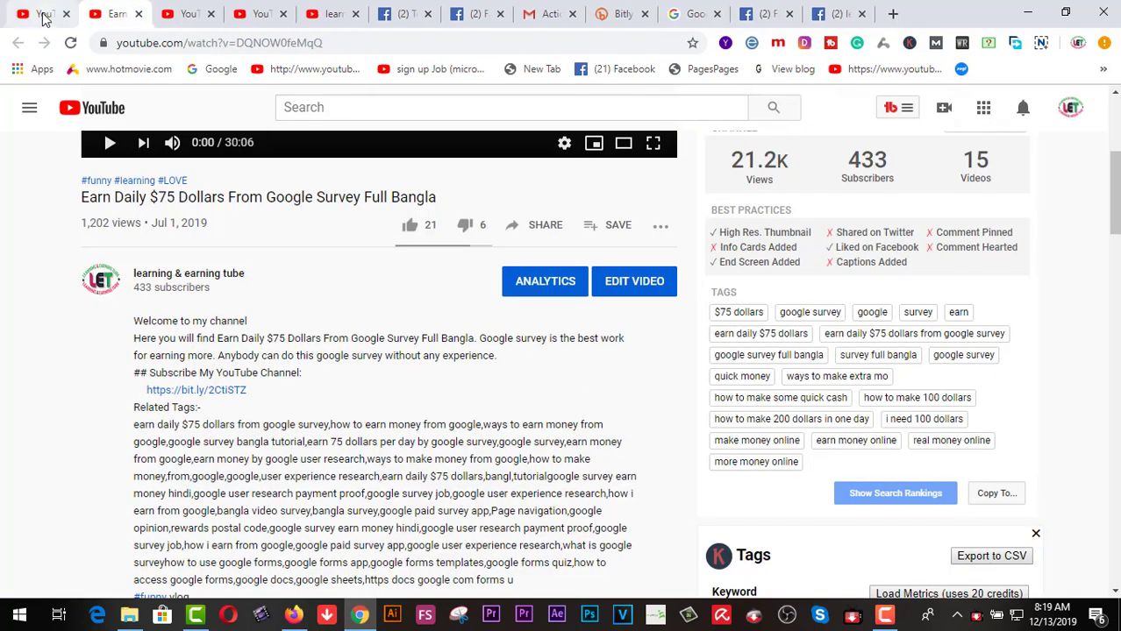
Return to the channel's Upload defaults and point out the Related Tags line in the default description.
left_click(41, 15)
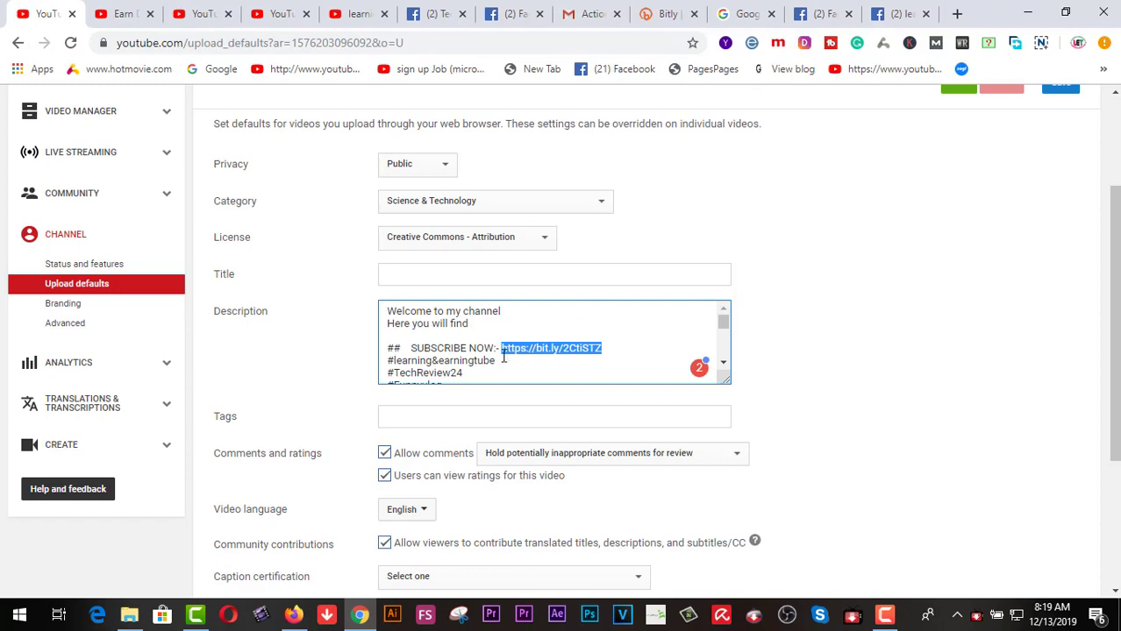
scroll(506, 364, "down", 1)
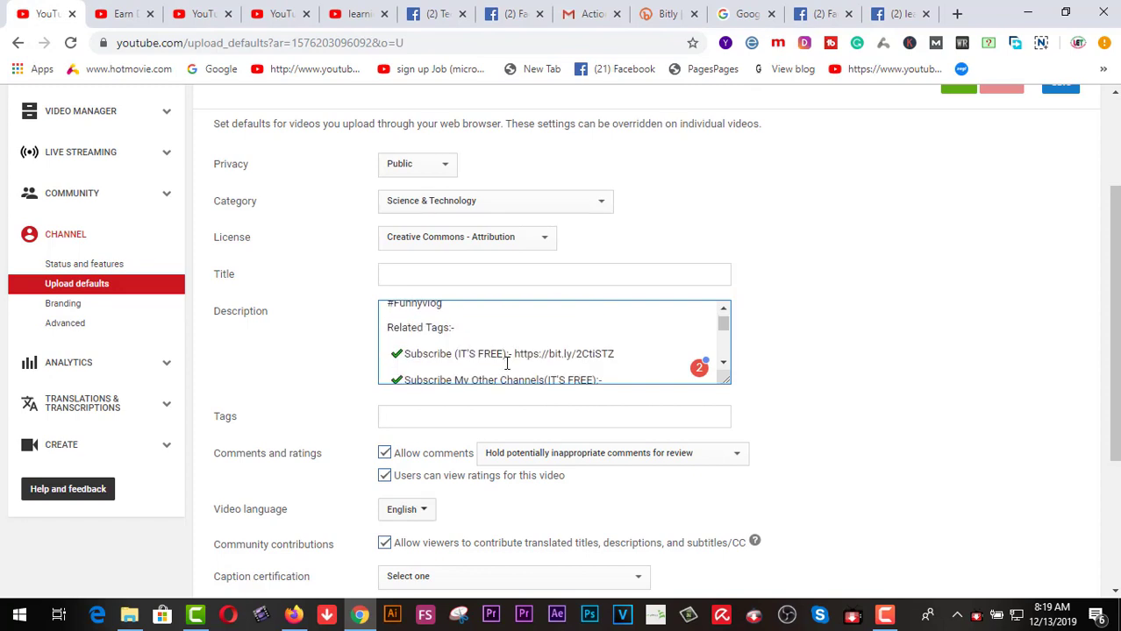
left_click(466, 327)
left_click(467, 331)
left_click(465, 415)
left_click(469, 331)
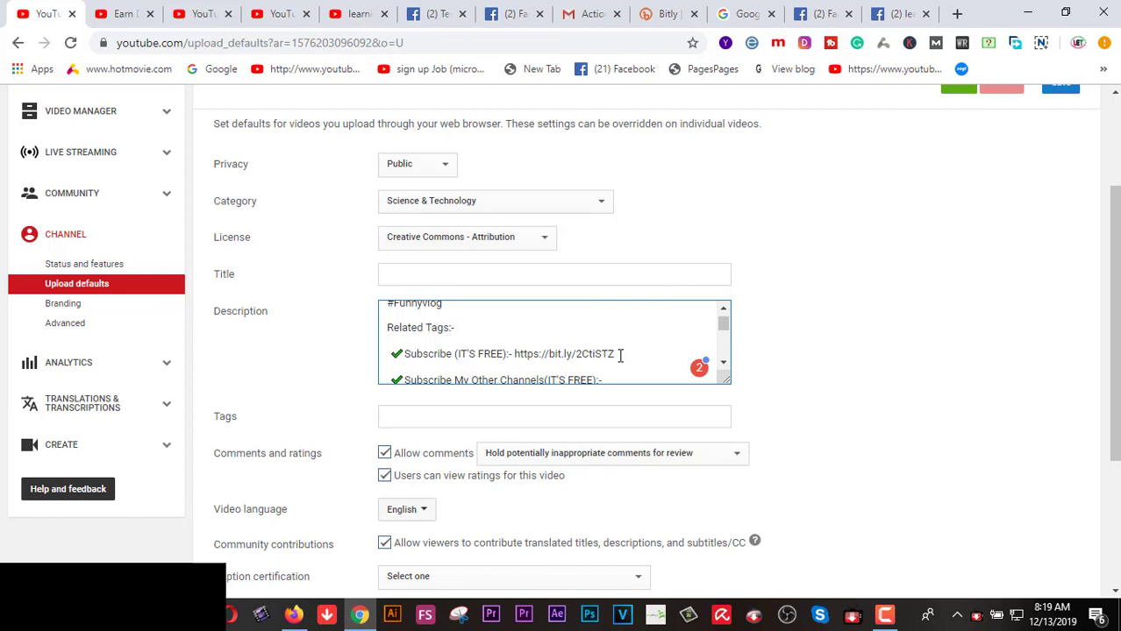
Read through the default description from the opening lines past the channel, social media and blog links to the earning links.
scroll(623, 355, "up", 3)
scroll(622, 356, "down", 5)
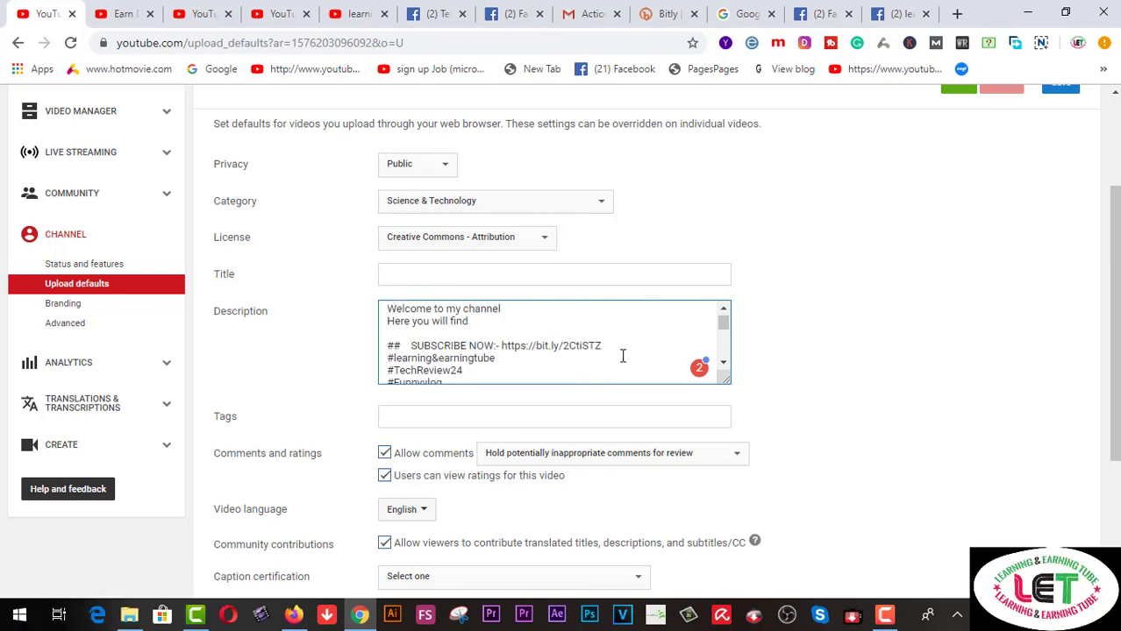
scroll(623, 355, "down", 2)
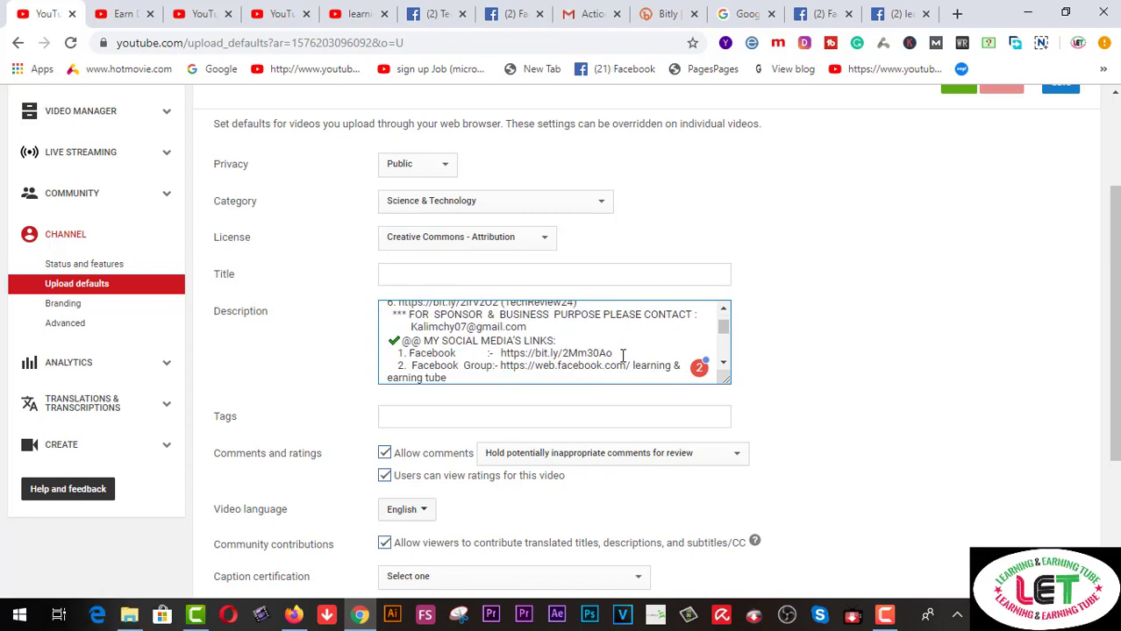
scroll(622, 354, "up", 2)
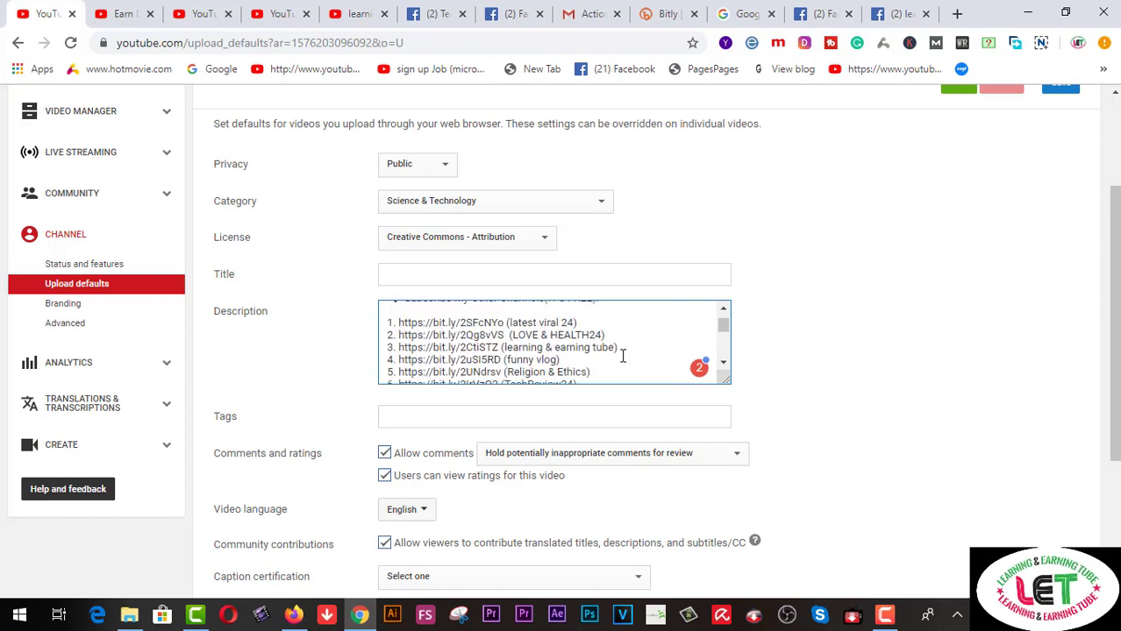
scroll(623, 355, "down", 2)
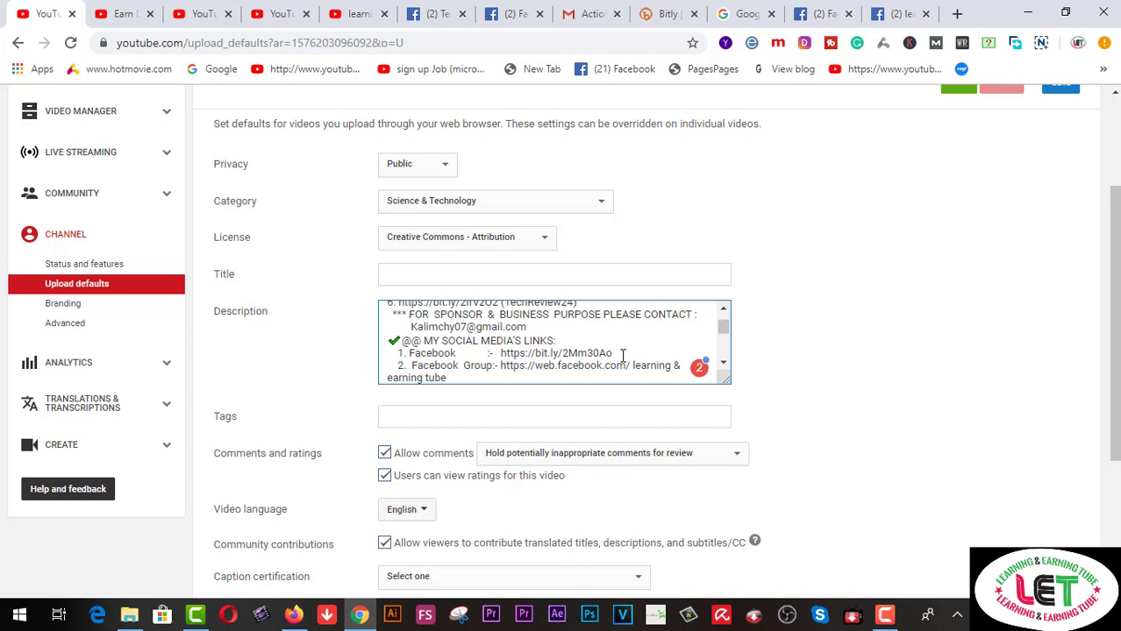
scroll(623, 355, "down", 5)
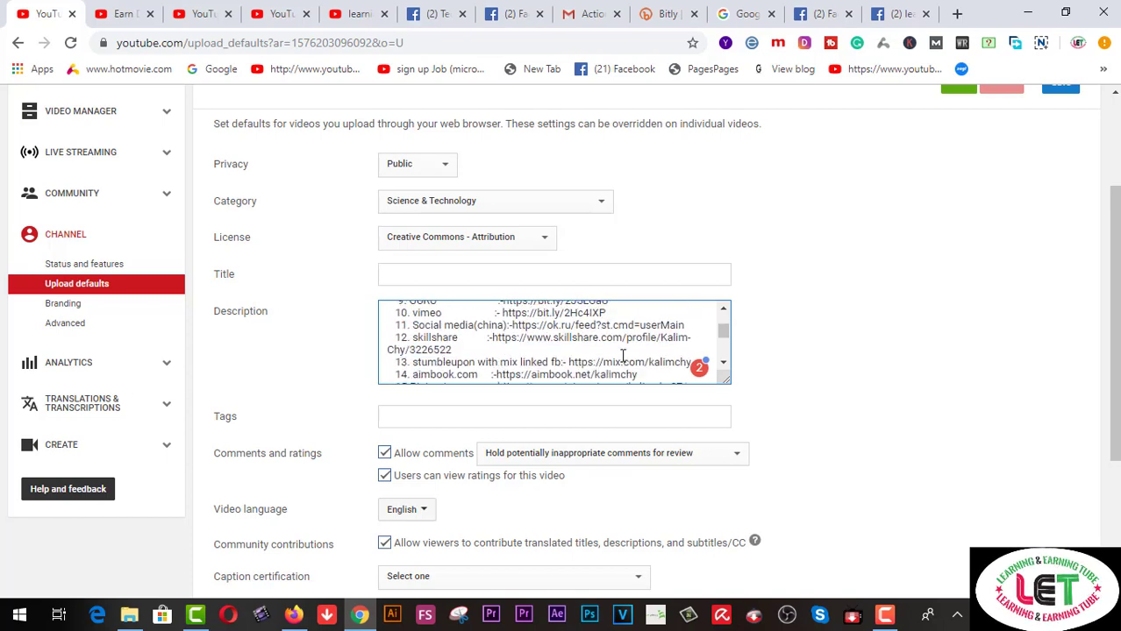
scroll(623, 355, "up", 3)
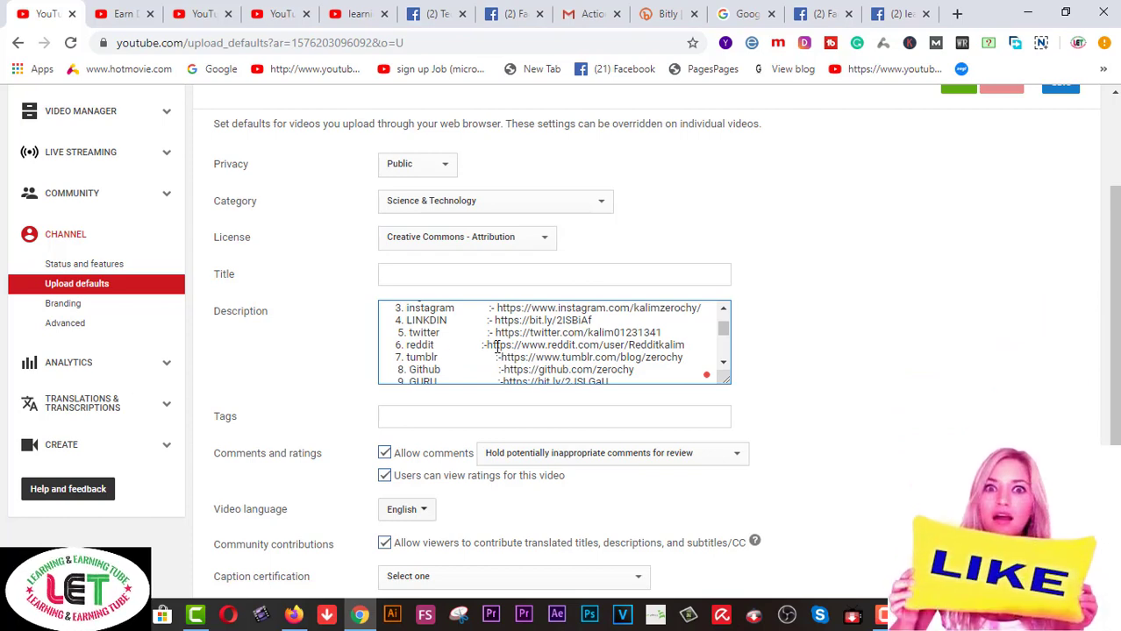
scroll(579, 348, "down", 3)
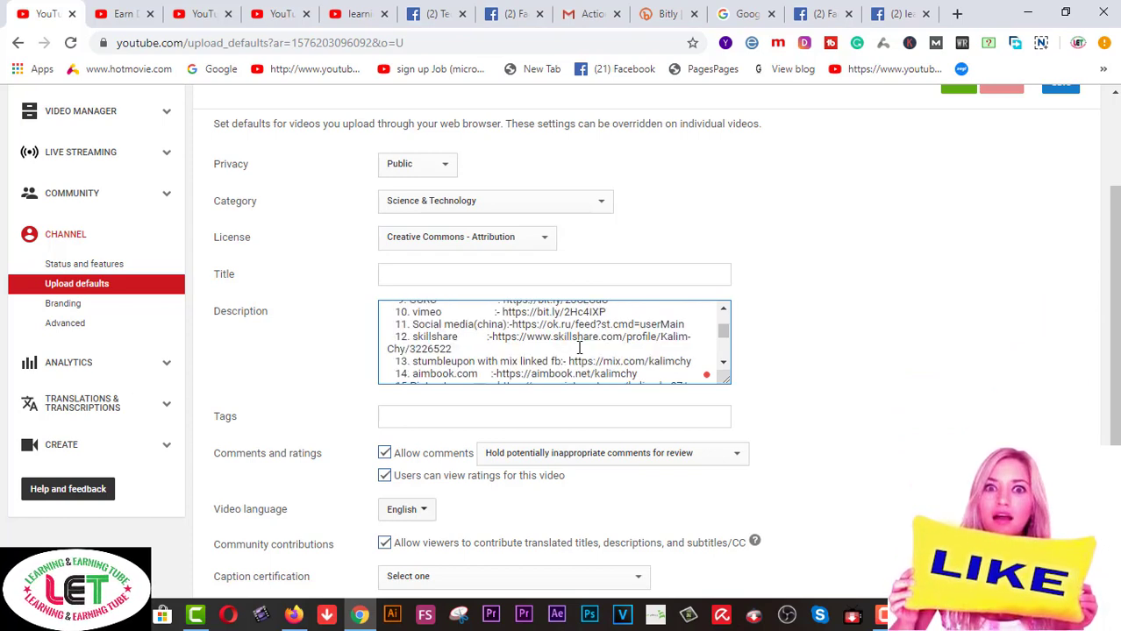
scroll(579, 347, "down", 3)
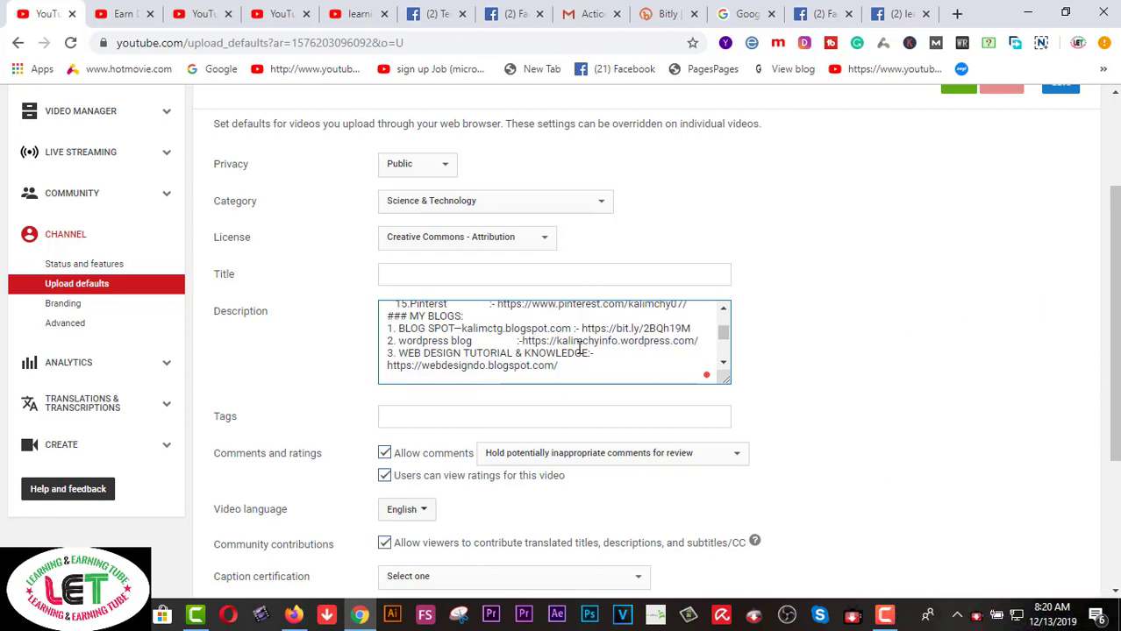
scroll(578, 348, "down", 3)
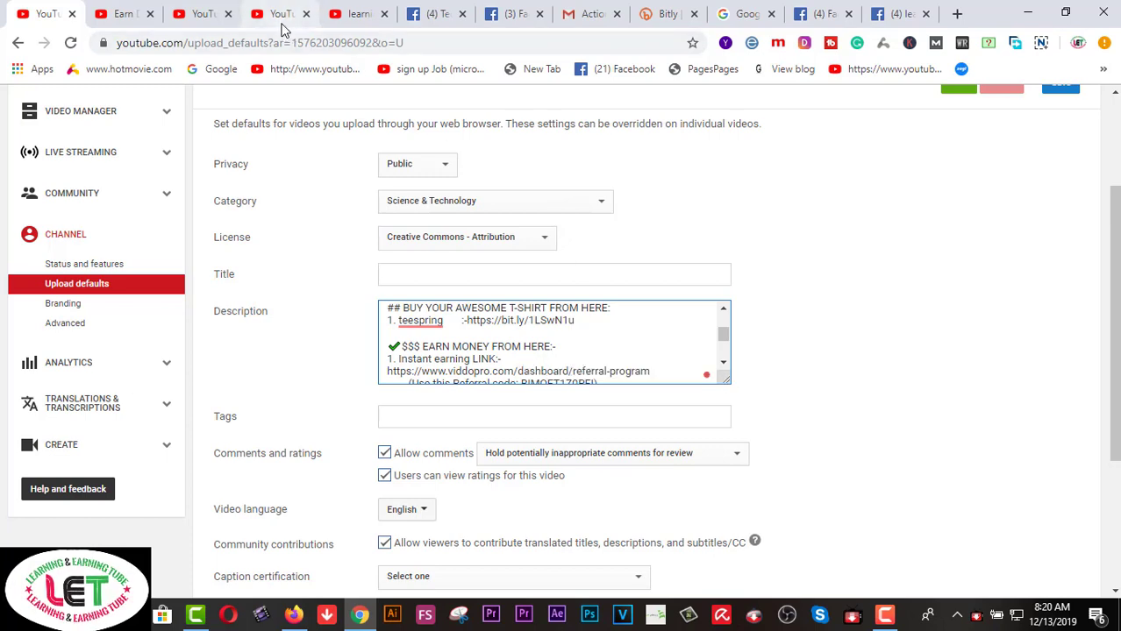
Go to the Google Survey video's page and examine its description, including the subscribe link, related tags, hashtags and blog links.
left_click(282, 26)
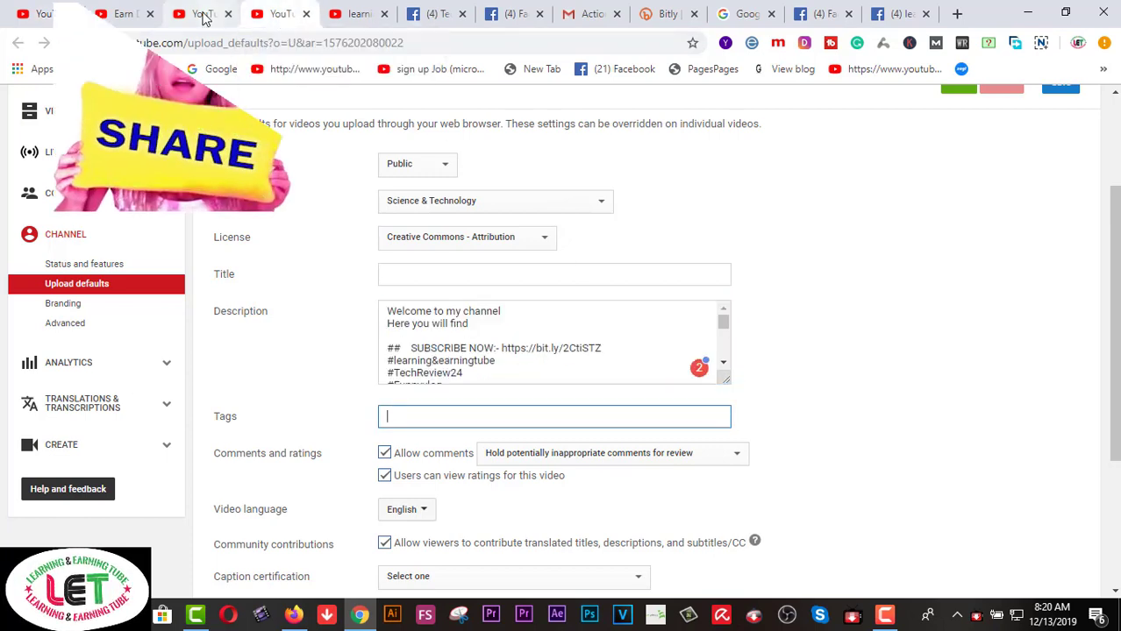
left_click(205, 14)
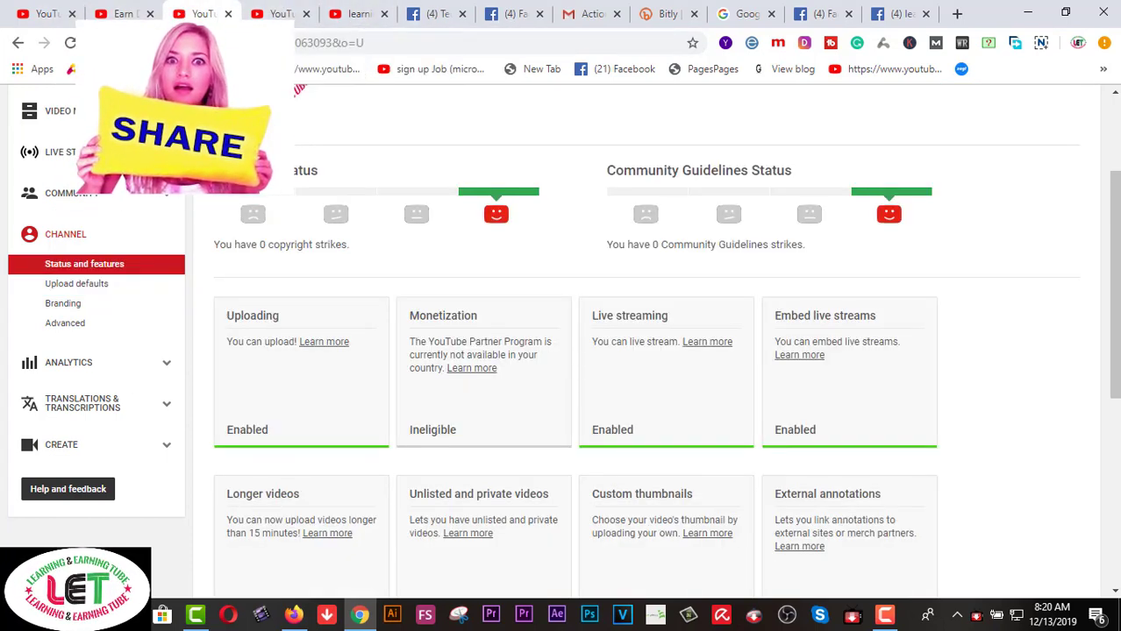
left_click(121, 19)
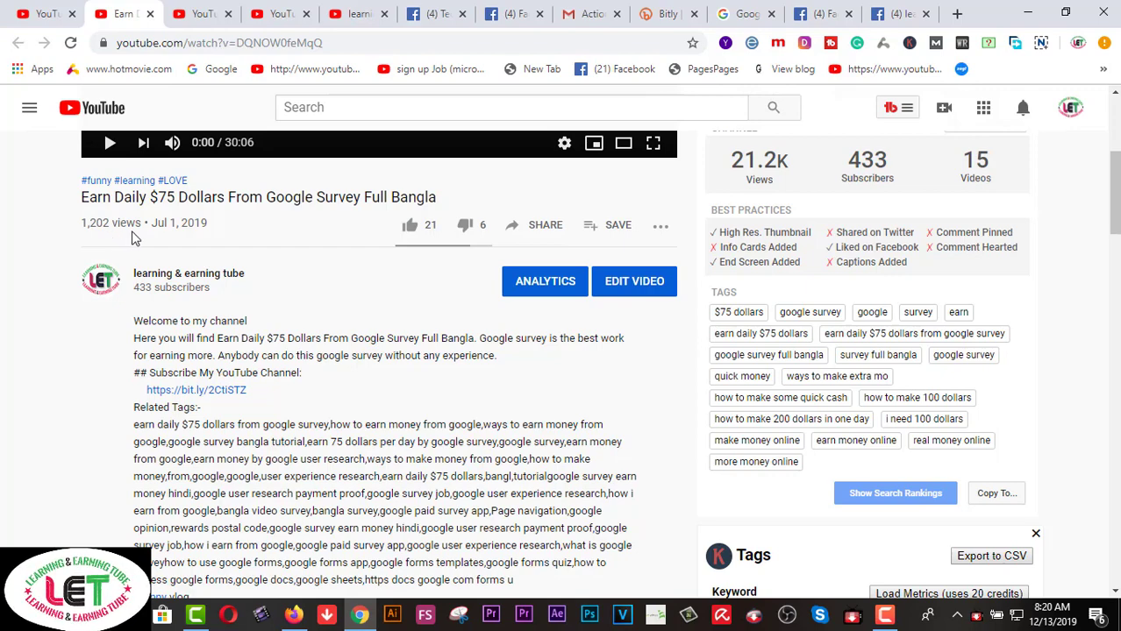
scroll(250, 407, "down", 3)
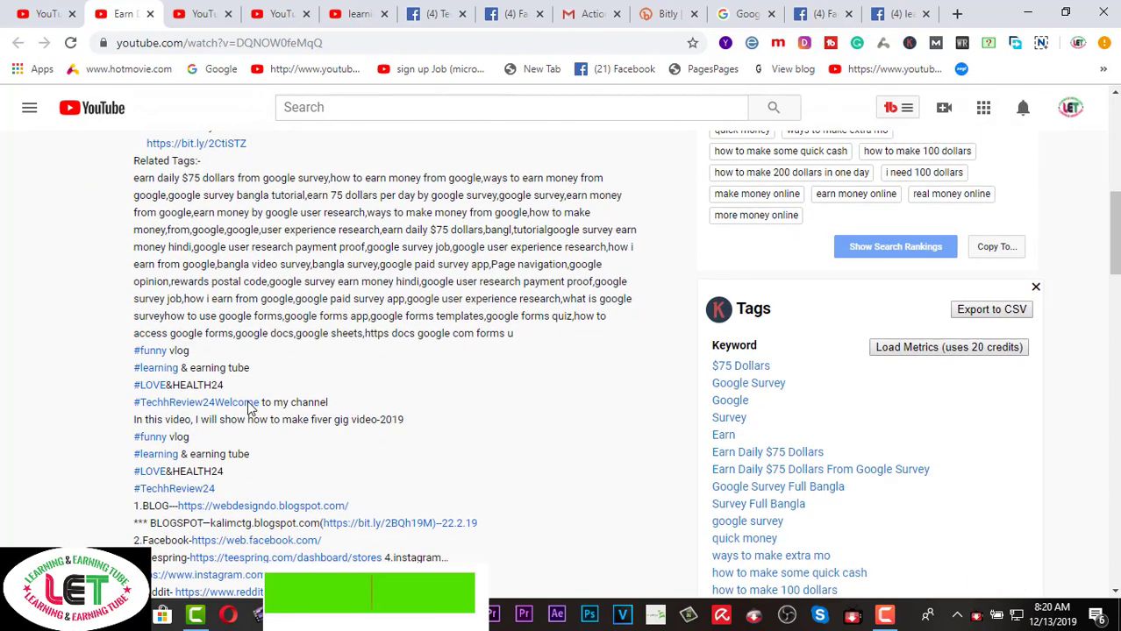
scroll(248, 407, "down", 5)
scroll(254, 405, "up", 6)
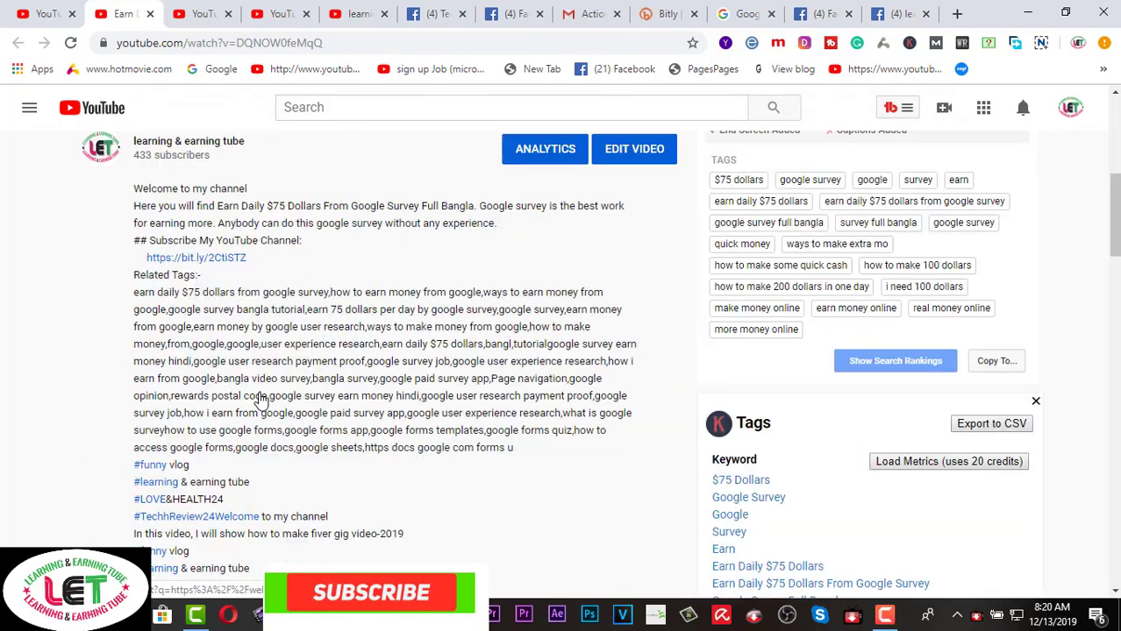
scroll(259, 401, "up", 3)
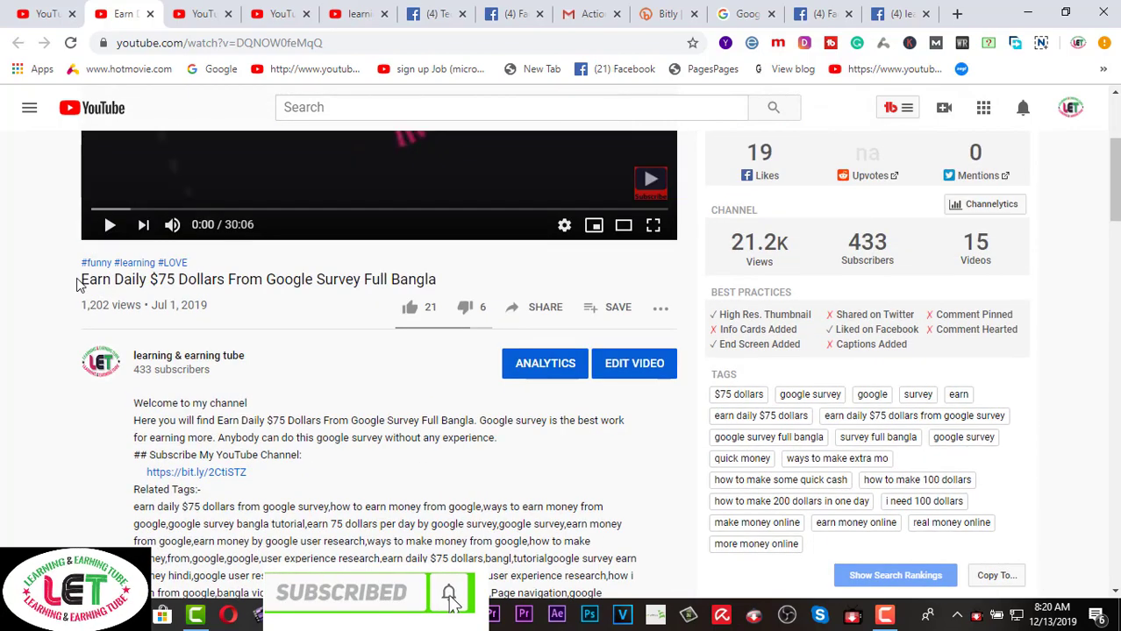
Copy the video title "Earn Daily $75 Dollars From Google Survey Full Bangla" and return to the channel's Upload defaults.
left_click_drag(79, 280, 433, 282)
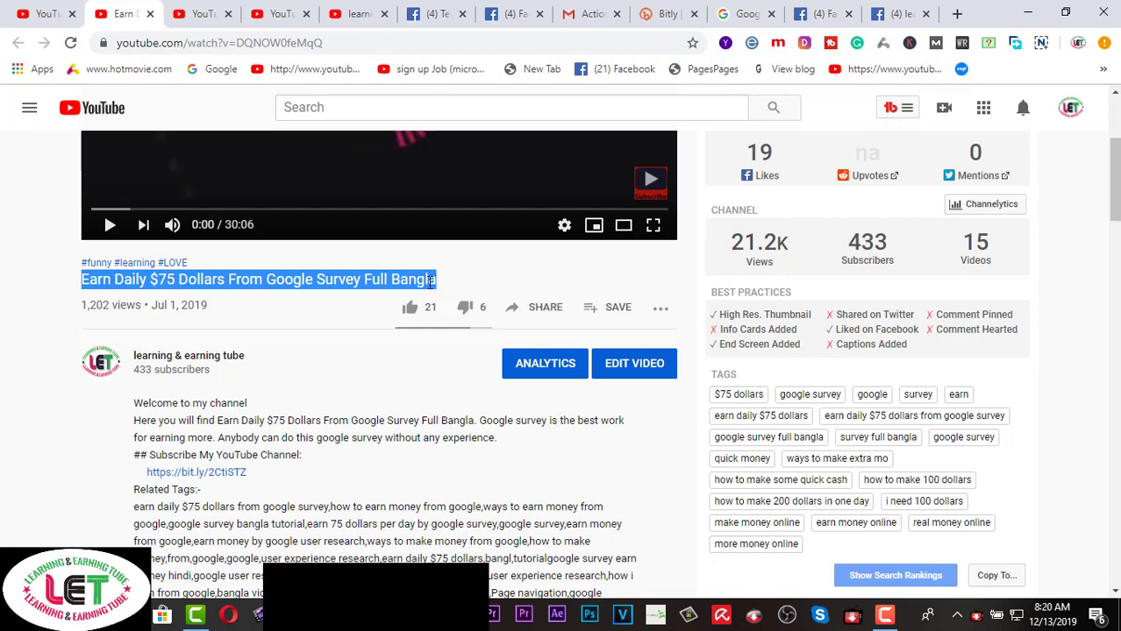
right_click(431, 278)
left_click(464, 296)
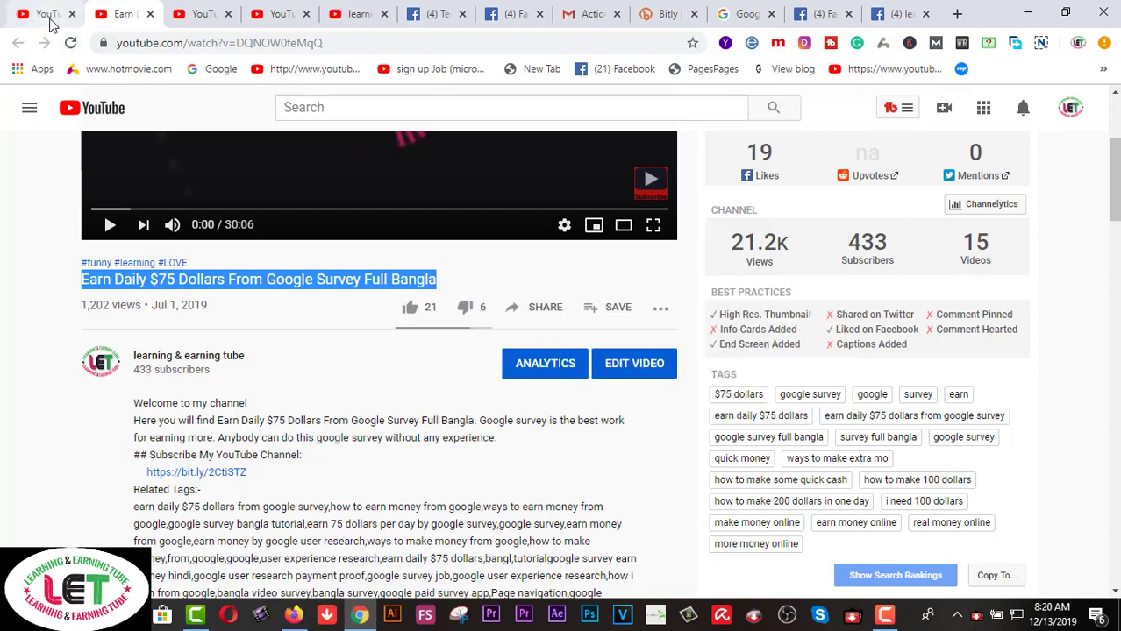
left_click(50, 21)
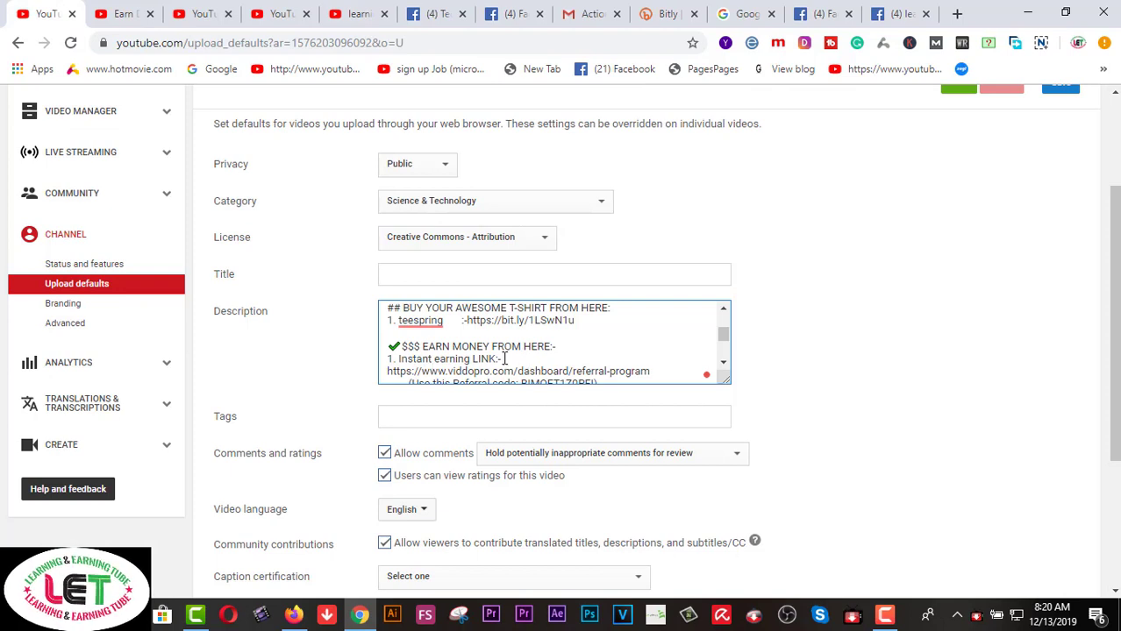
Replace the first entry's label under EARN MONEY FROM HERE with the copied title "Earn Daily $75 Dollars From Google Survey Full Bangla".
key("BackSpace")
key("BackSpace")
key("BackSpace")
key("BackSpace")
key("BackSpace")
key("BackSpace")
key("BackSpace")
key("BackSpace")
key("BackSpace")
key("BackSpace")
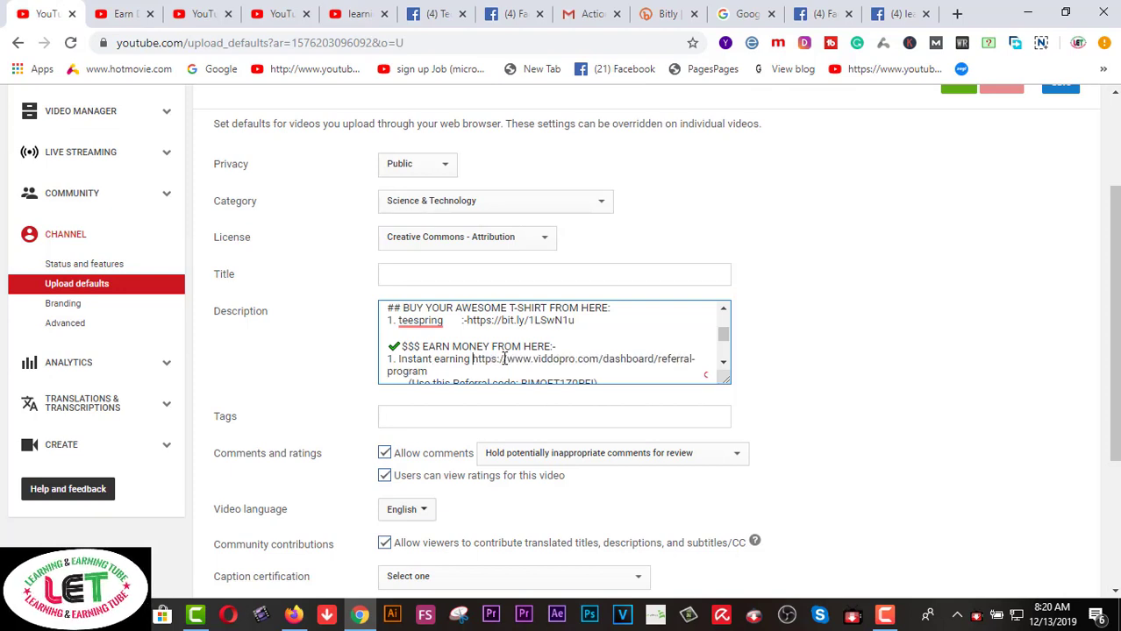
key("BackSpace")
key("BackSpace")
key("BackSpace")
key("BackSpace")
key("BackSpace")
key("BackSpace")
key("BackSpace")
key("BackSpace")
key("BackSpace")
key("BackSpace")
key("BackSpace")
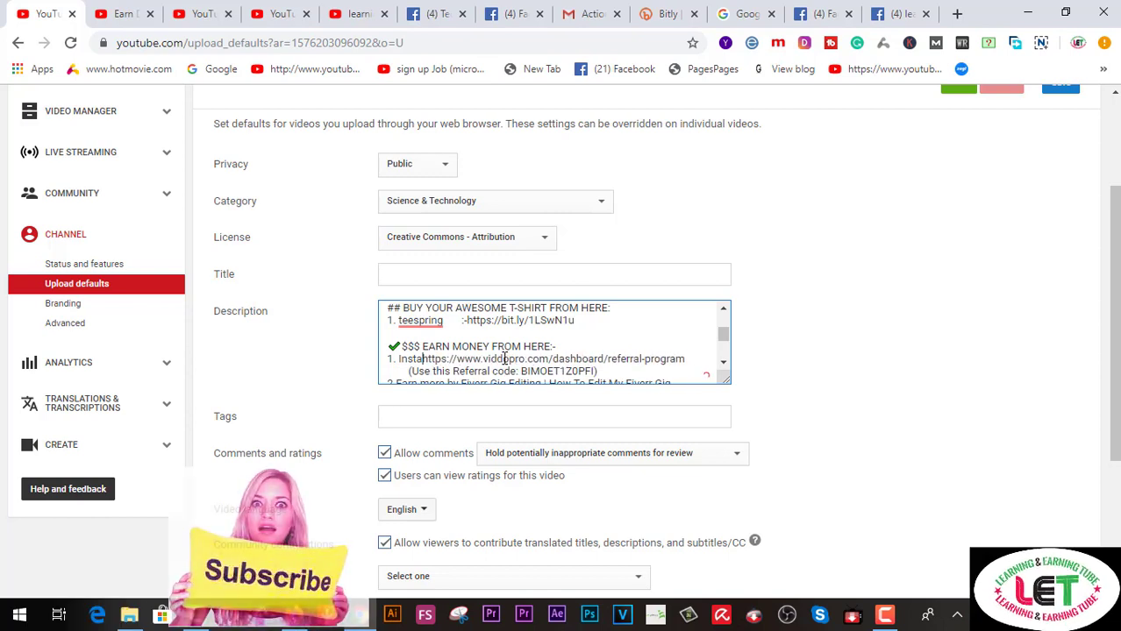
key("BackSpace")
key("BackSpace")
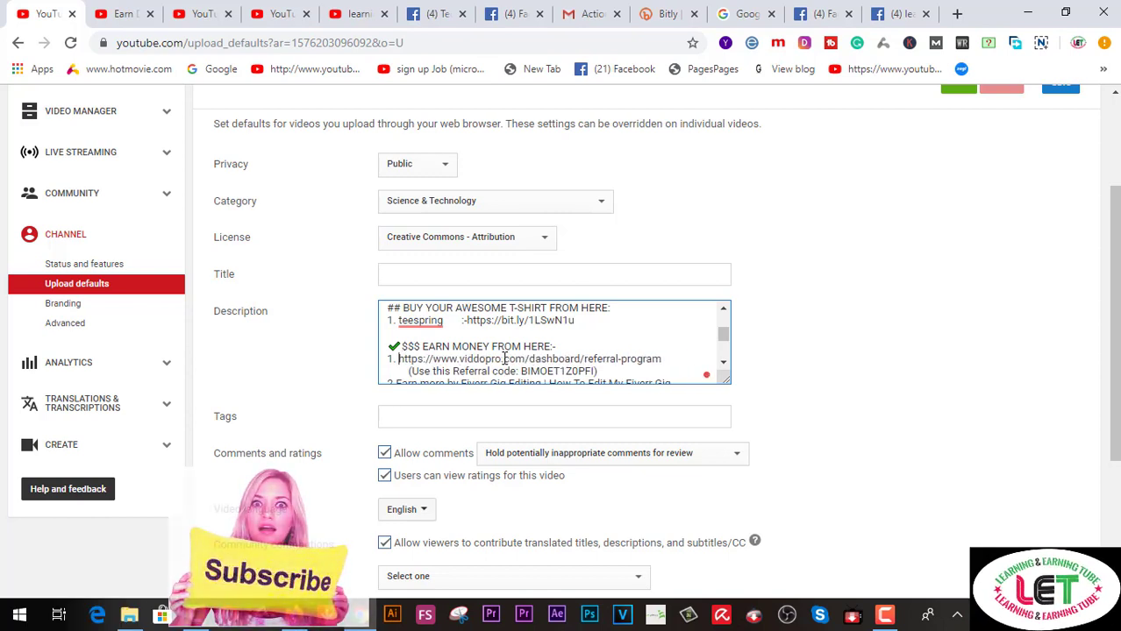
key("ctrl+v")
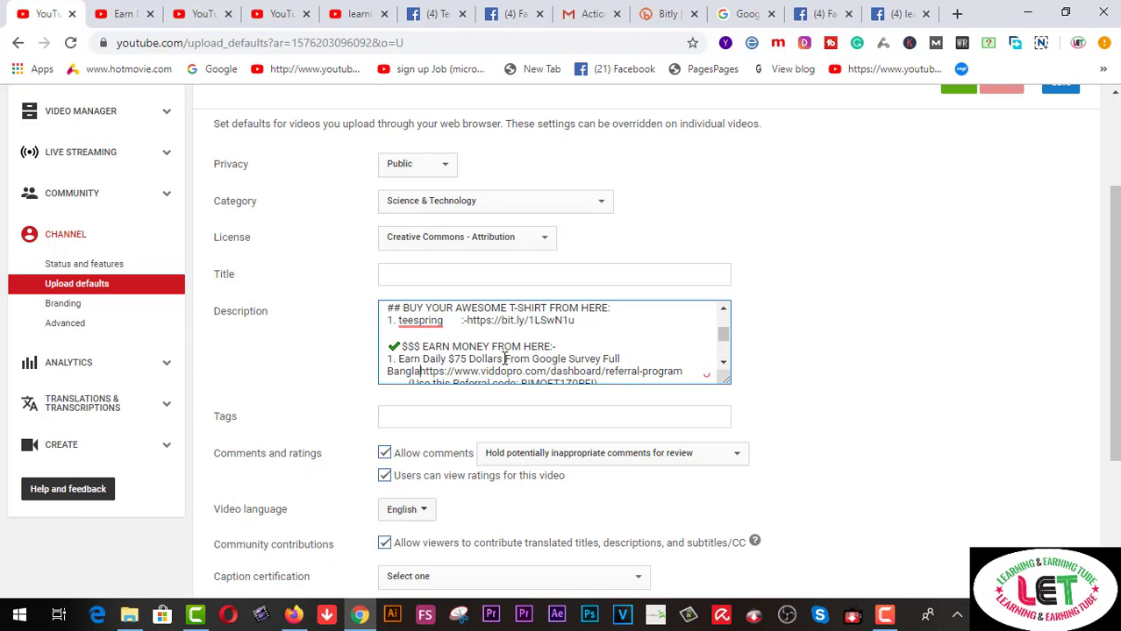
scroll(505, 359, "down", 1)
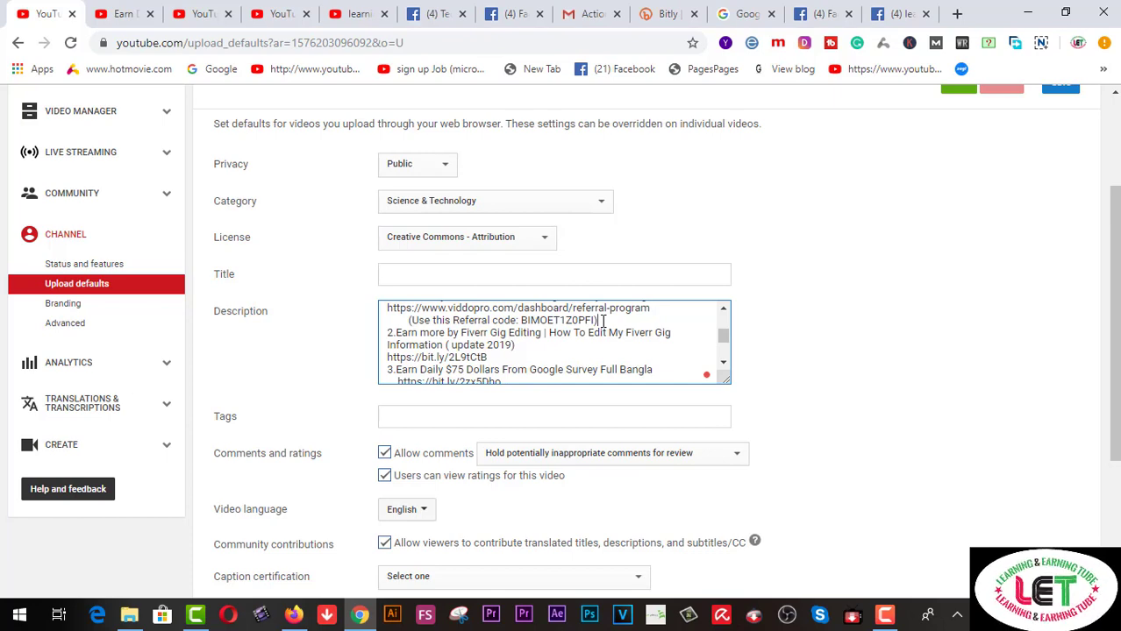
Go to the Google Survey video's page and copy its web address.
left_click(122, 14)
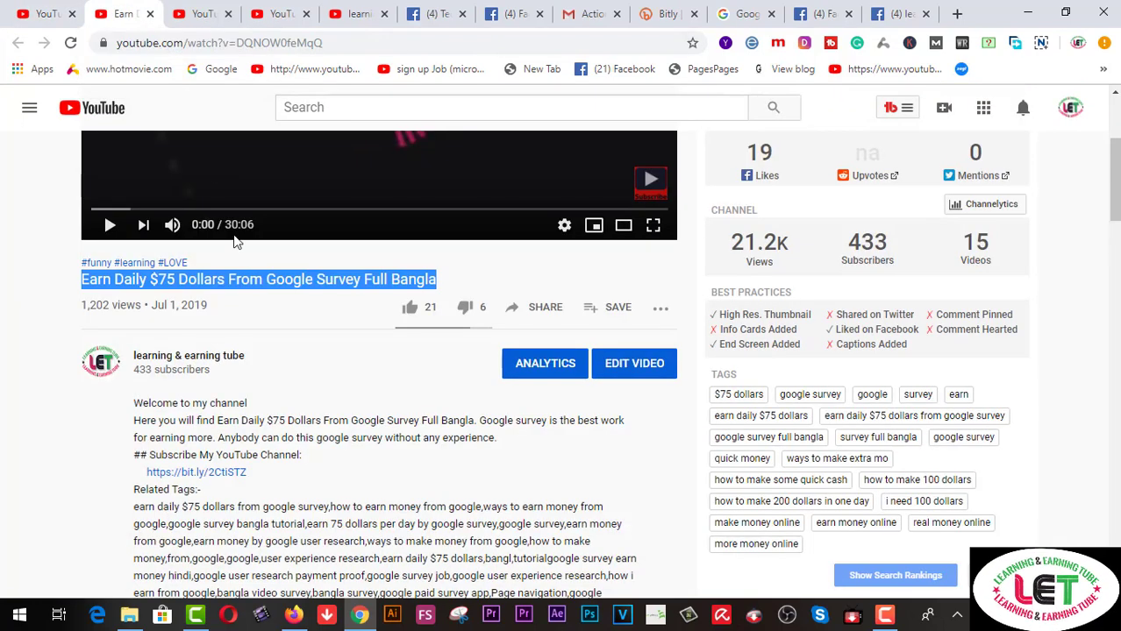
left_click(332, 41)
right_click(339, 43)
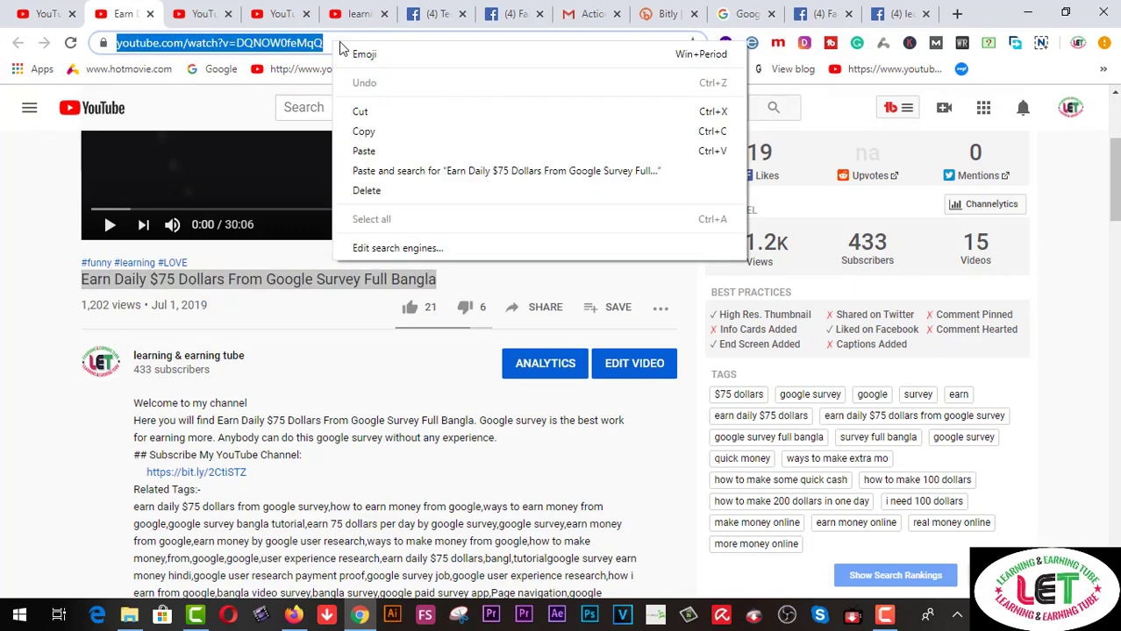
left_click(364, 131)
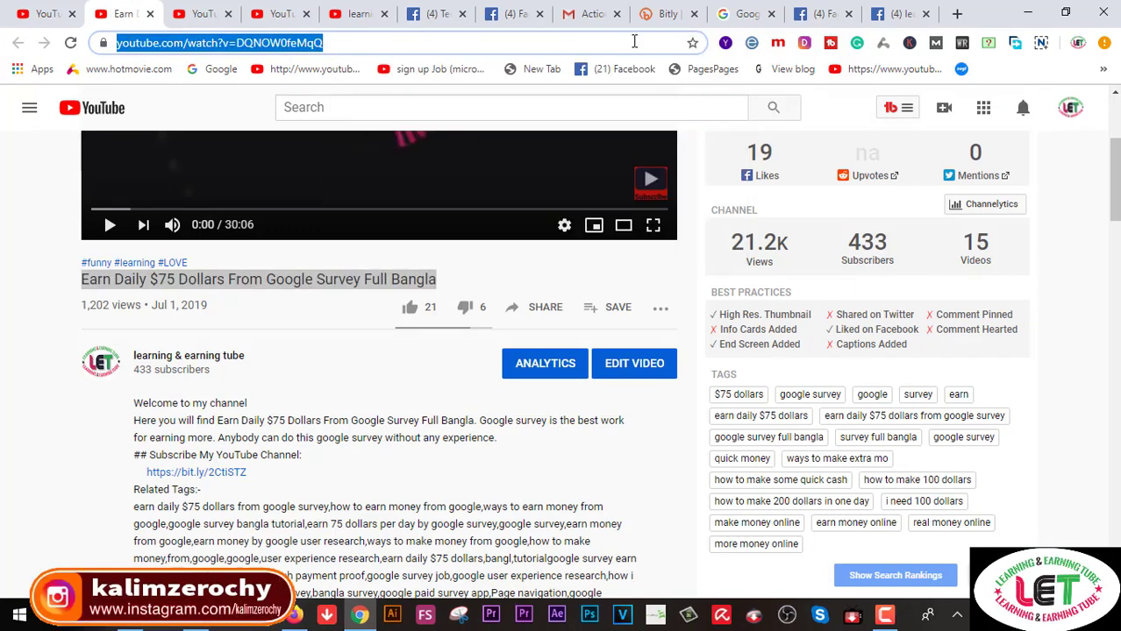
left_click(662, 18)
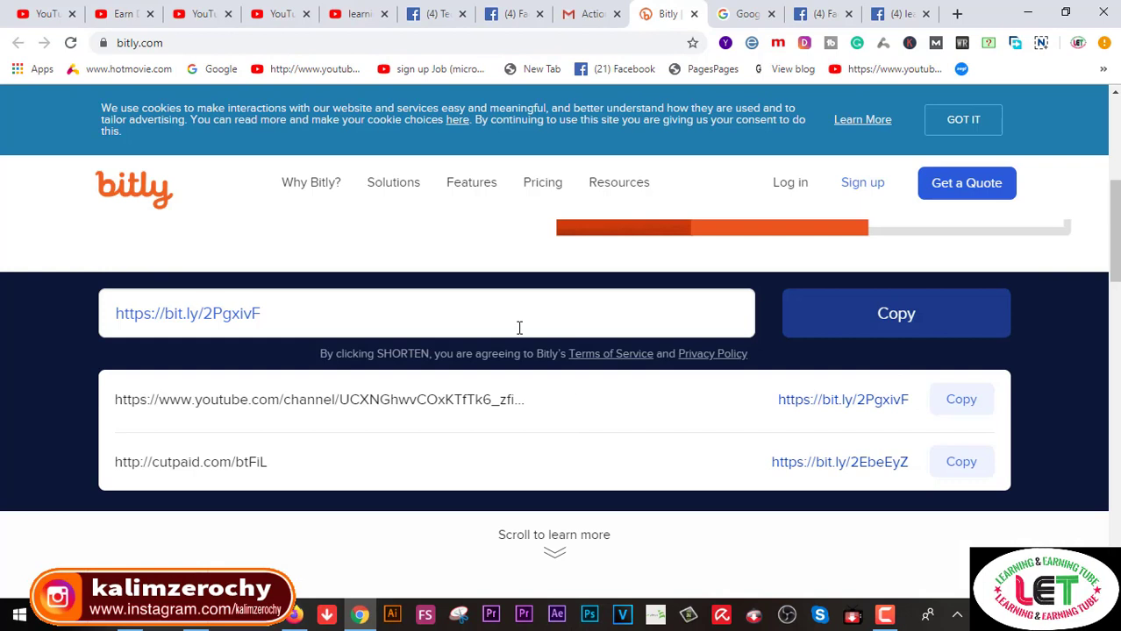
triple_click(290, 318)
right_click(295, 305)
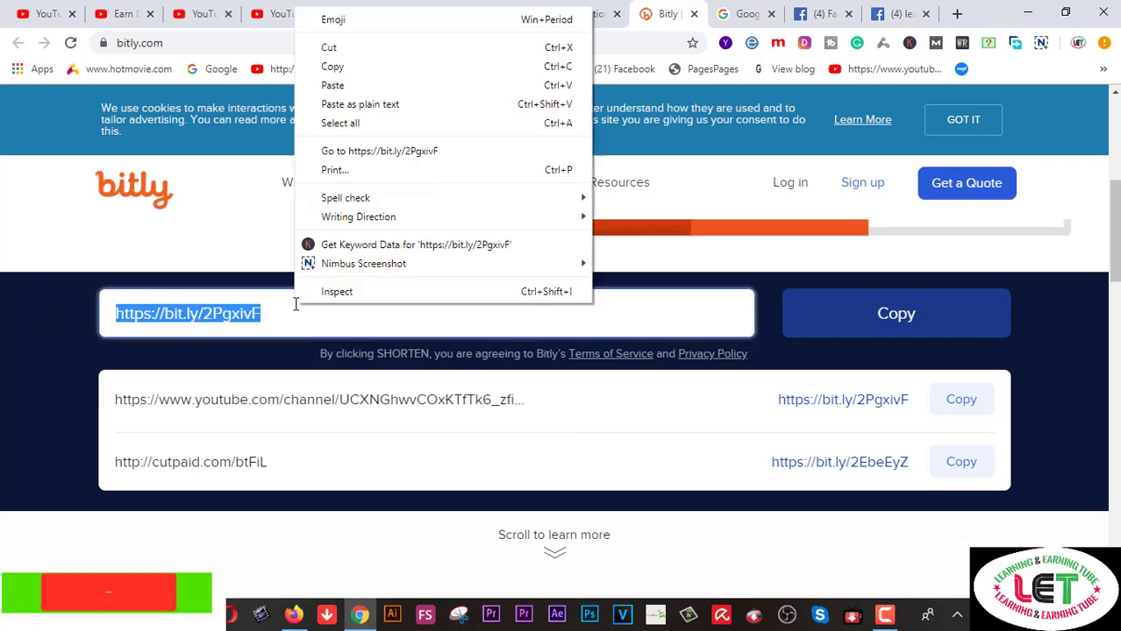
left_click(333, 85)
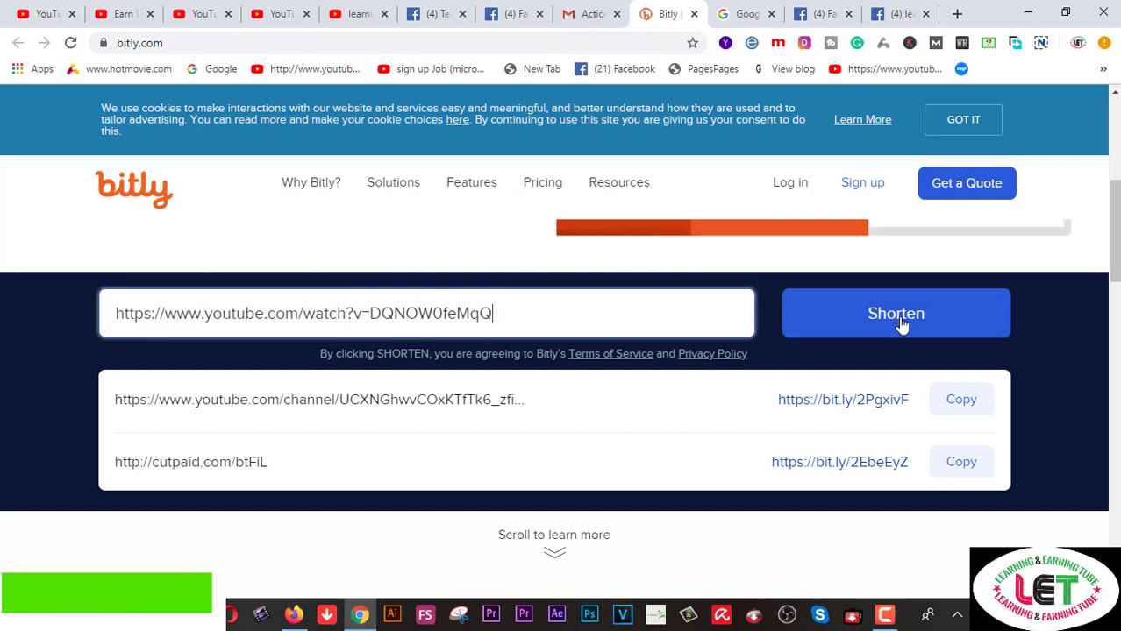
left_click(902, 324)
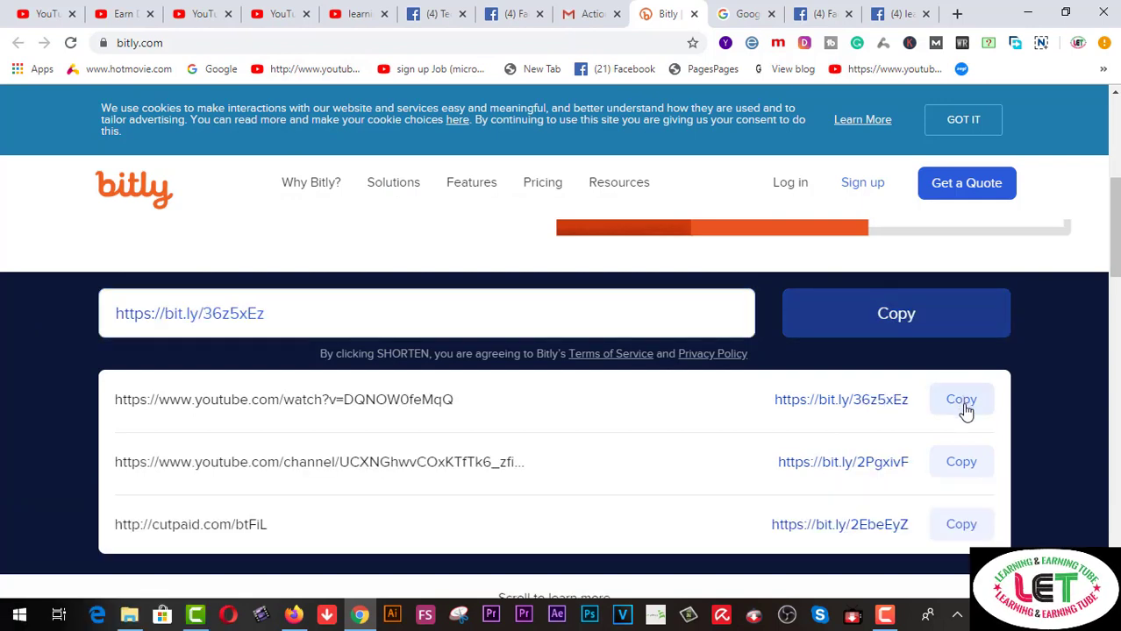
left_click(965, 408)
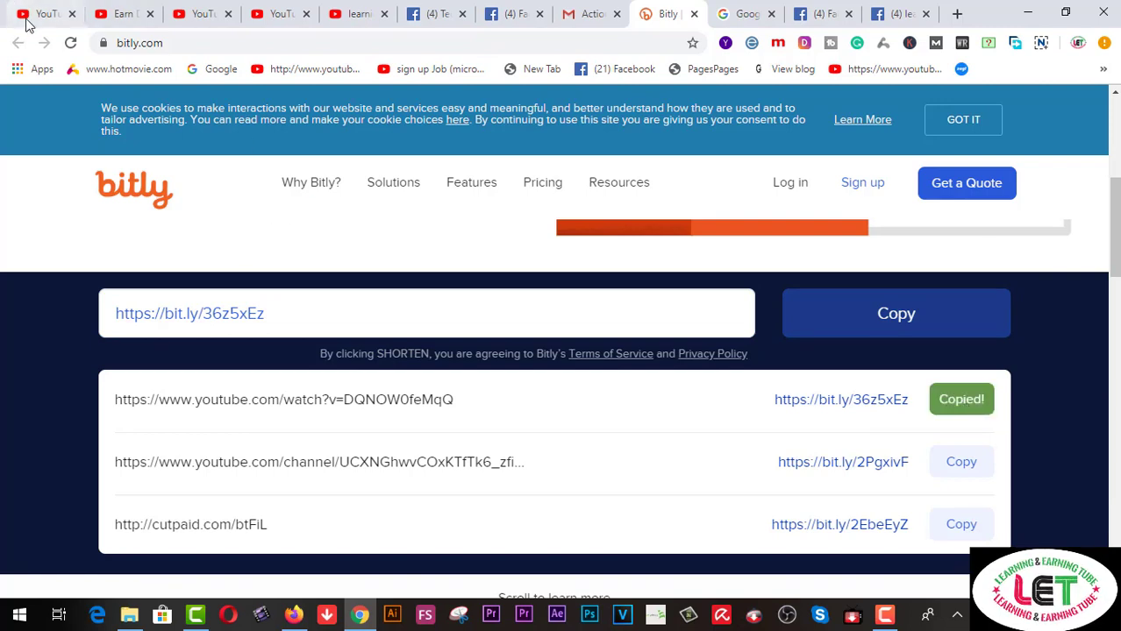
Return to the channel's Upload defaults and delete the referral code line beneath the first earning link in the description.
left_click(48, 14)
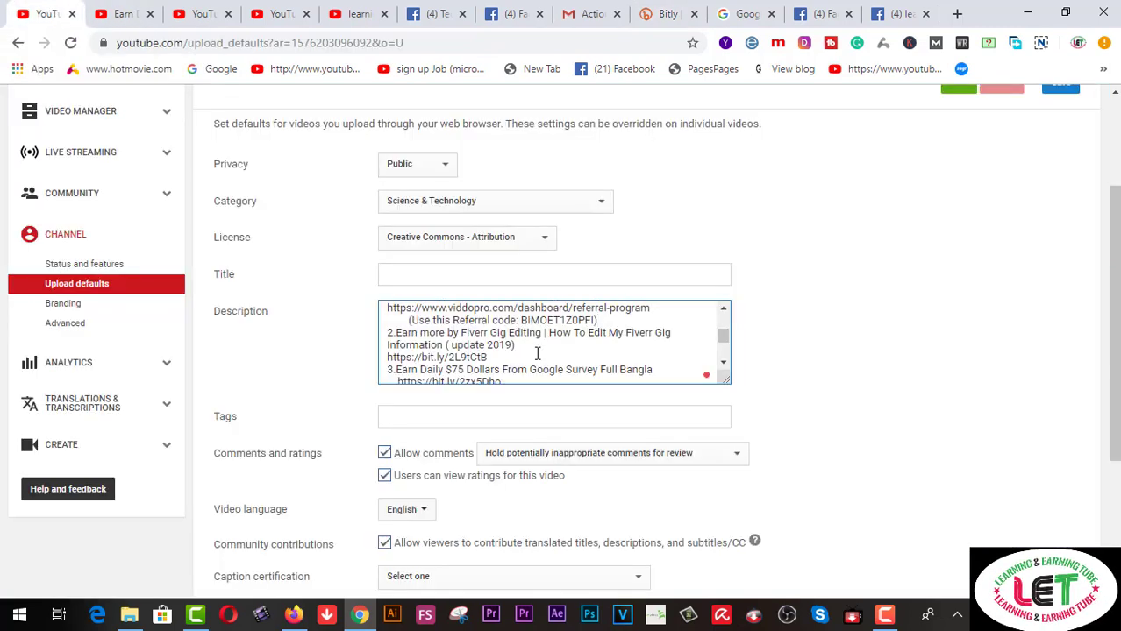
left_click(607, 321)
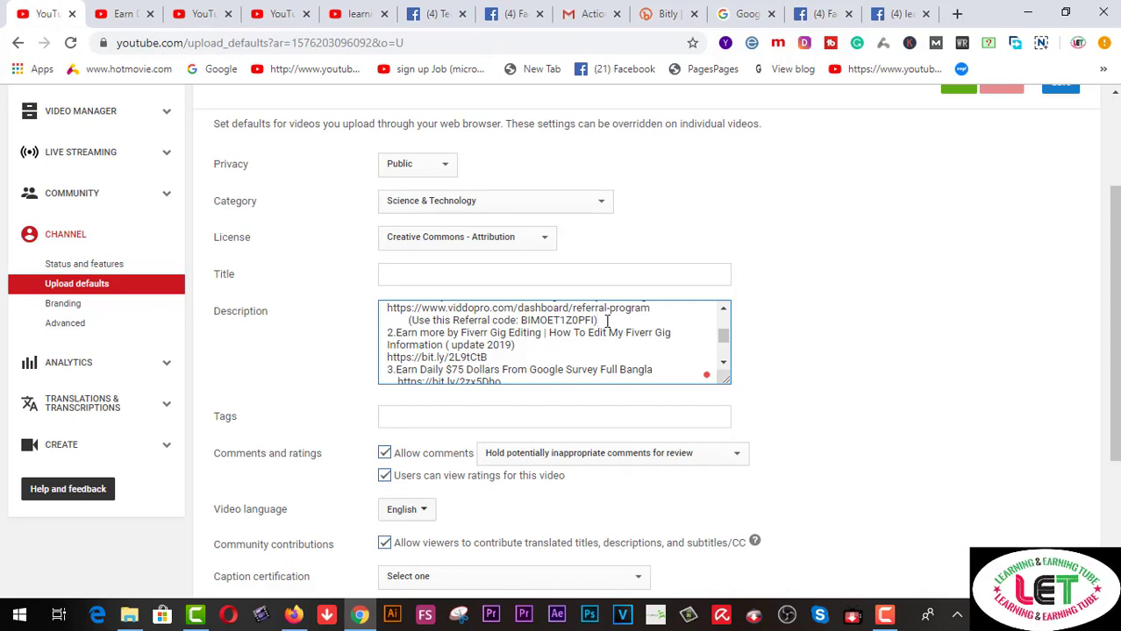
key("BackSpace")
key("BackSpace")
key("BackSpace")
key("BackSpace")
key("BackSpace")
key("BackSpace")
key("BackSpace")
key("BackSpace")
key("BackSpace")
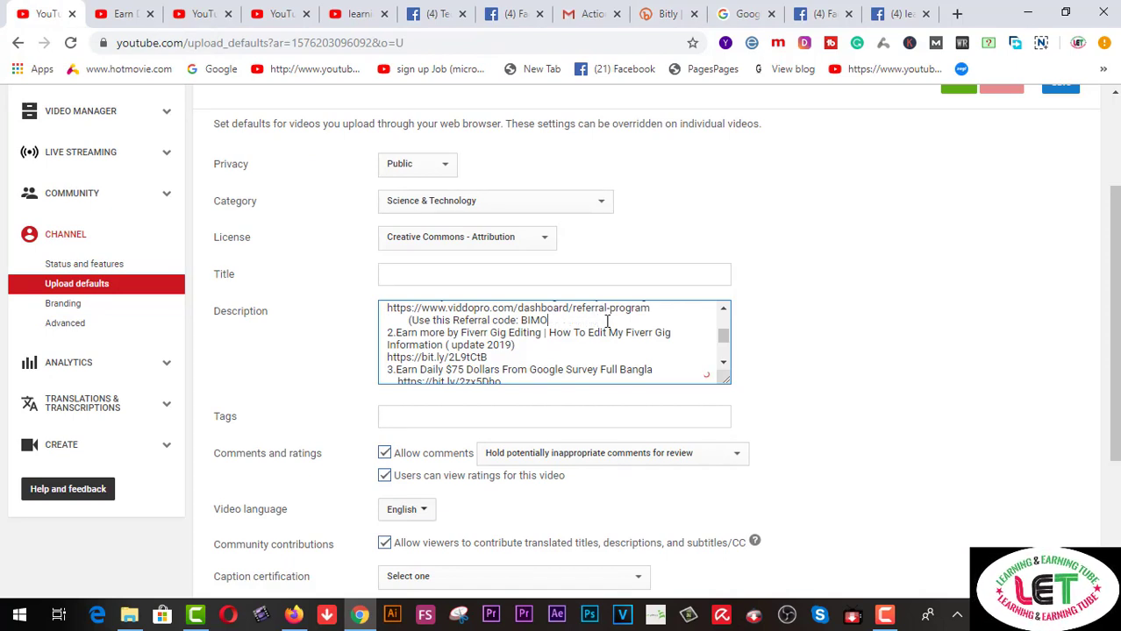
key("BackSpace")
key("BackSpace")
key("BackSpace")
key("BackSpace")
key("BackSpace")
key("BackSpace")
key("BackSpace")
key("BackSpace")
key("BackSpace")
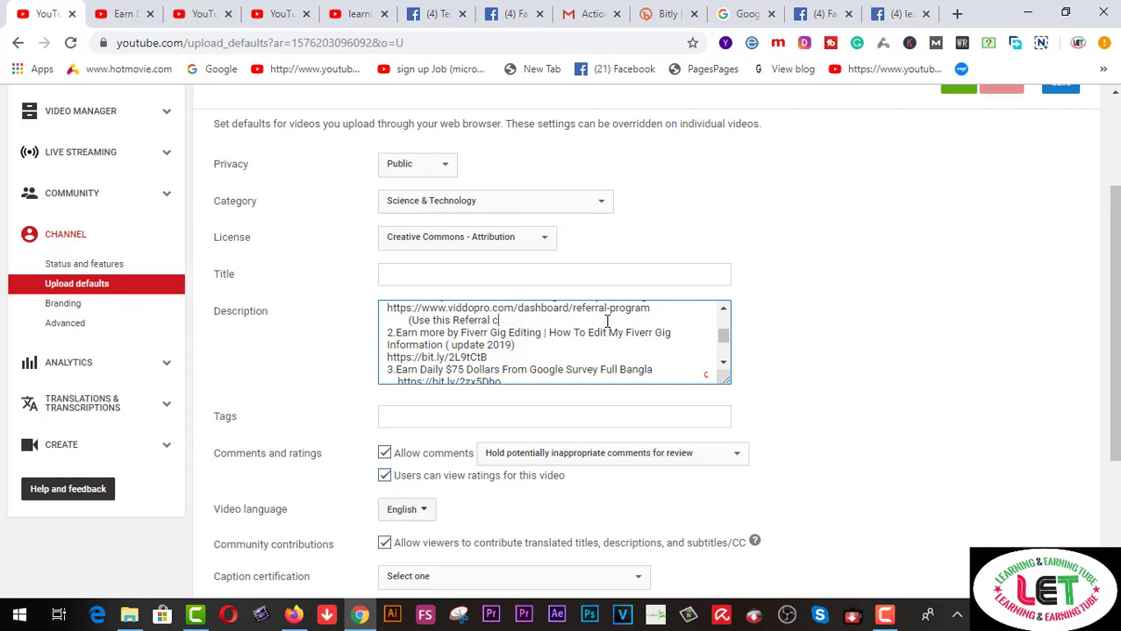
key("BackSpace")
key("BackSpace")
key("BackSpace")
key("BackSpace")
key("BackSpace")
key("BackSpace")
key("BackSpace")
key("BackSpace")
key("BackSpace")
key("BackSpace")
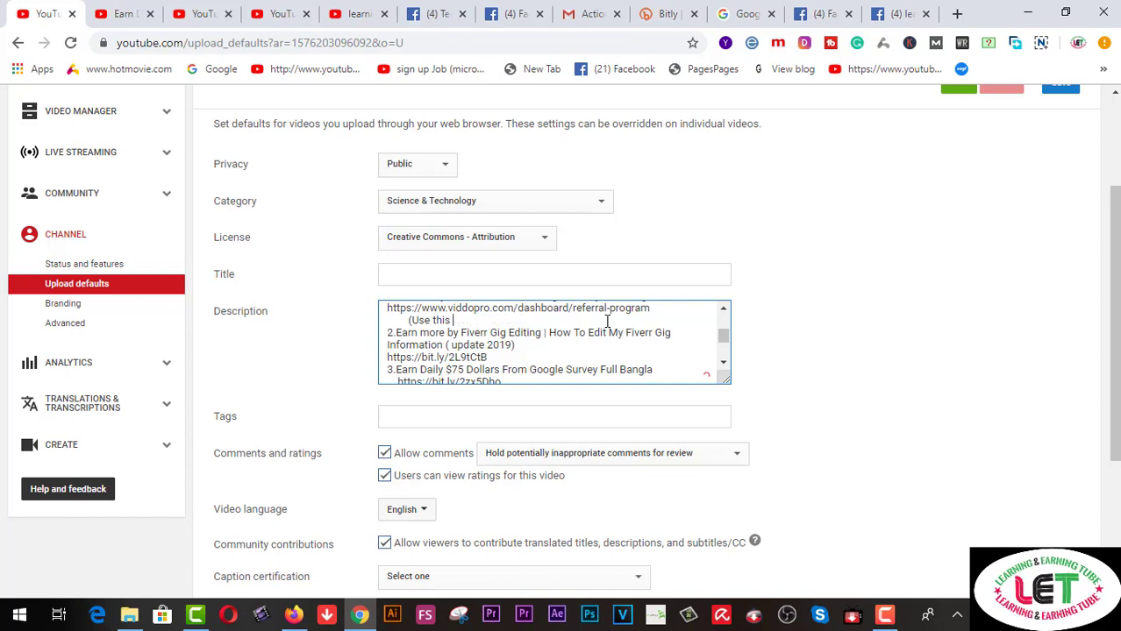
key("BackSpace")
key("BackSpace")
key("BackSpace")
key("BackSpace")
key("BackSpace")
key("BackSpace")
key("BackSpace")
key("BackSpace")
key("BackSpace")
key("BackSpace")
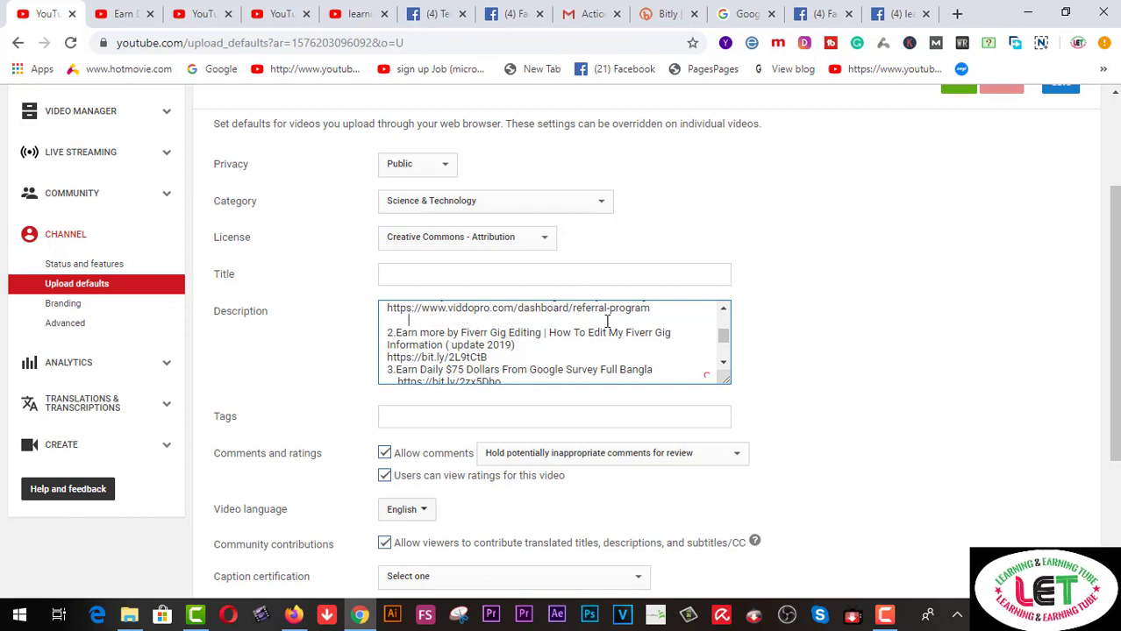
key("BackSpace")
key("BackSpace")
key("BackSpace")
key("BackSpace")
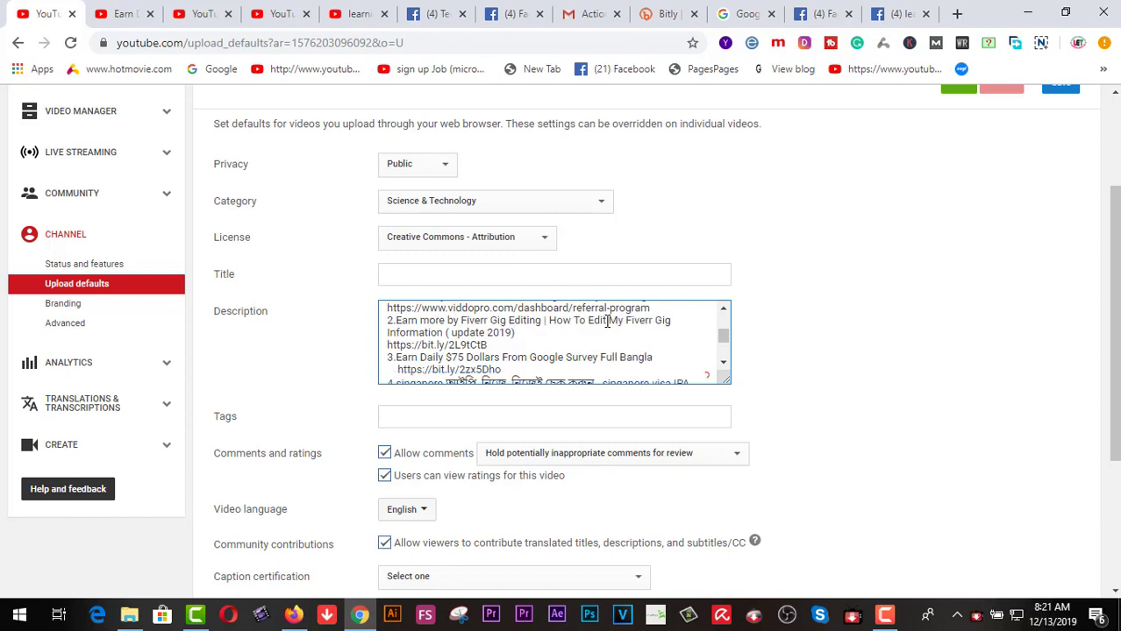
key("BackSpace")
key("BackSpace")
key("BackSpace")
key("BackSpace")
key("BackSpace")
key("BackSpace")
key("BackSpace")
key("BackSpace")
key("BackSpace")
key("BackSpace")
key("BackSpace")
key("BackSpace")
key("BackSpace")
key("BackSpace")
key("BackSpace")
key("BackSpace")
key("BackSpace")
key("BackSpace")
key("BackSpace")
key("BackSpace")
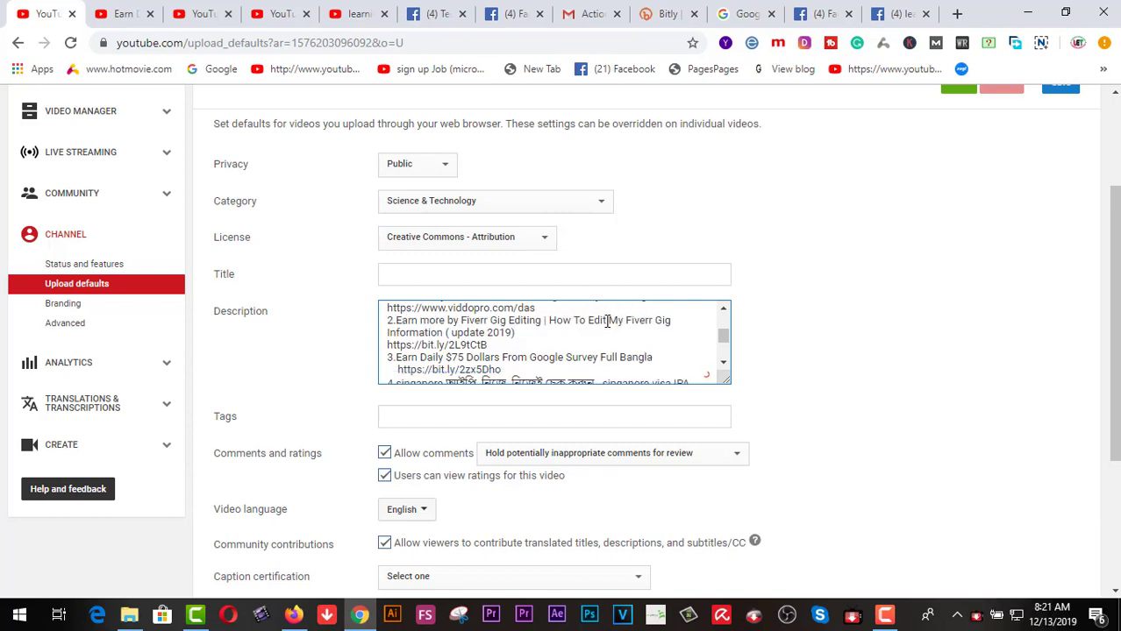
key("BackSpace")
key("BackSpace")
key("BackSpace")
key("BackSpace")
key("BackSpace")
key("BackSpace")
key("BackSpace")
key("BackSpace")
key("BackSpace")
key("BackSpace")
key("BackSpace")
key("BackSpace")
key("BackSpace")
key("BackSpace")
key("BackSpace")
key("BackSpace")
key("BackSpace")
key("BackSpace")
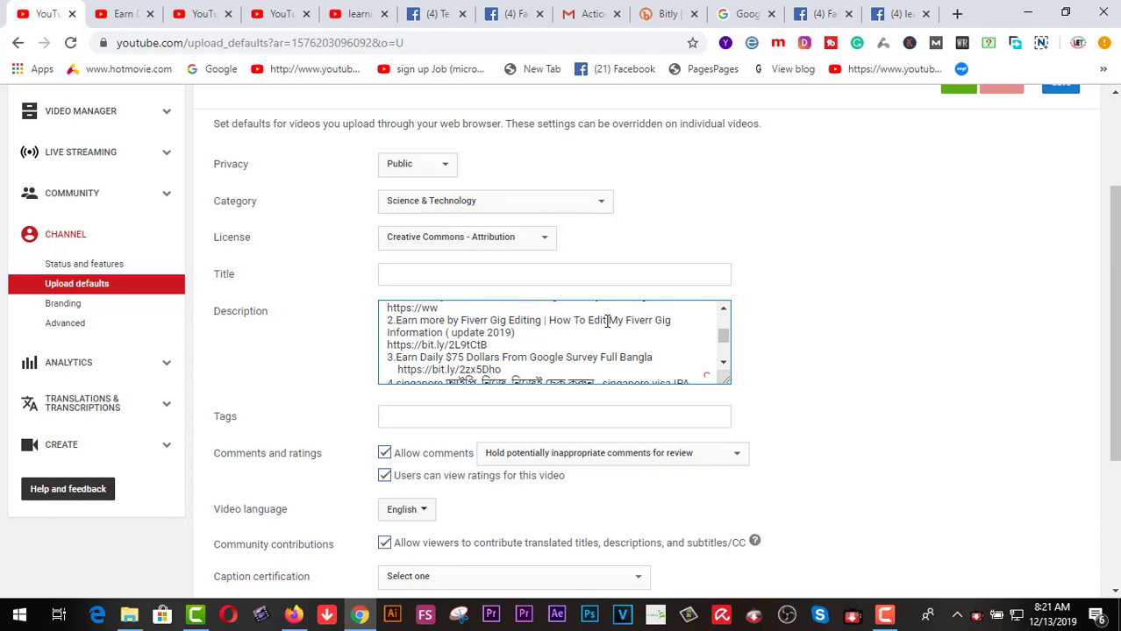
key("BackSpace")
key("BackSpace")
key("BackSpace")
key("BackSpace")
key("BackSpace")
key("BackSpace")
key("BackSpace")
key("BackSpace")
key("BackSpace")
key("BackSpace")
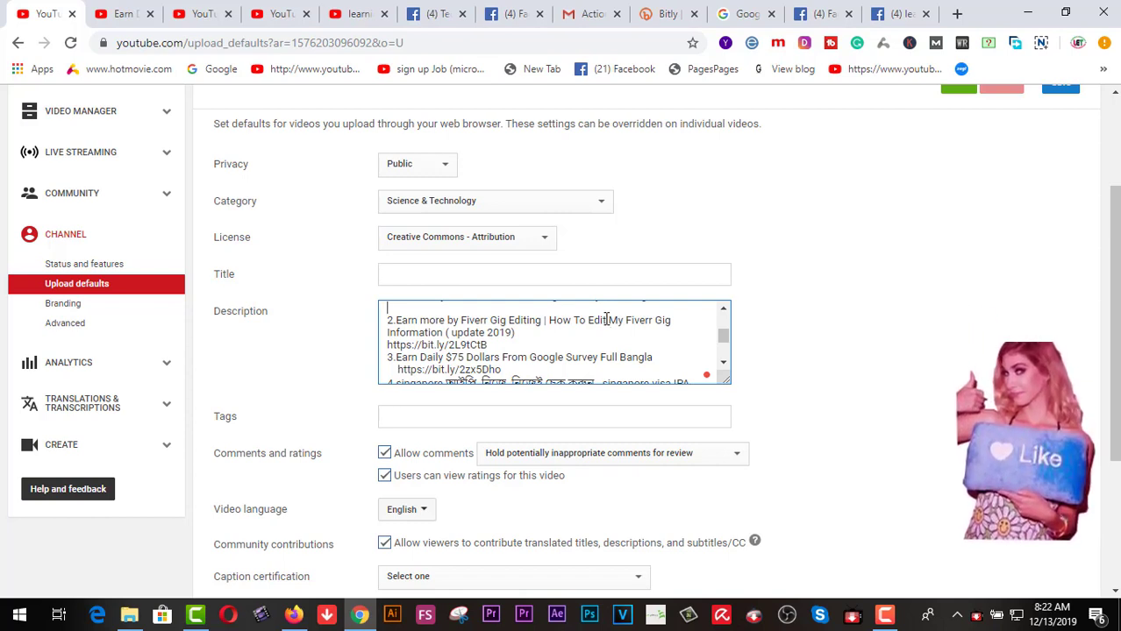
key("ctrl+v")
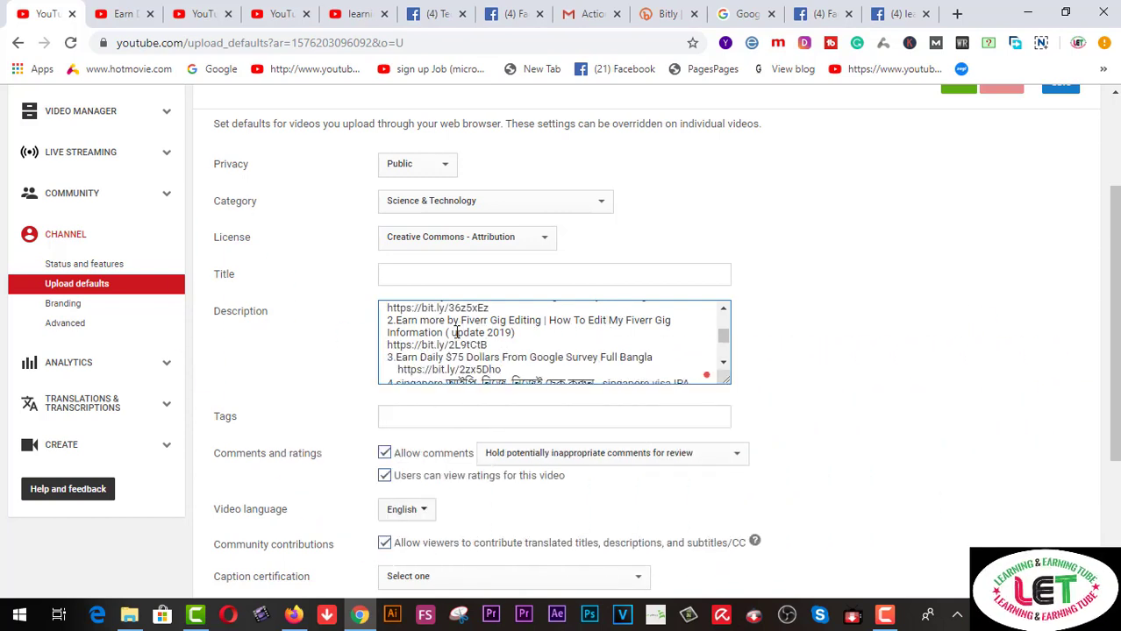
Look through the remaining earning links, the stock photo referral and the copyright disclaimer to the end of the default description.
scroll(458, 341, "down", 3)
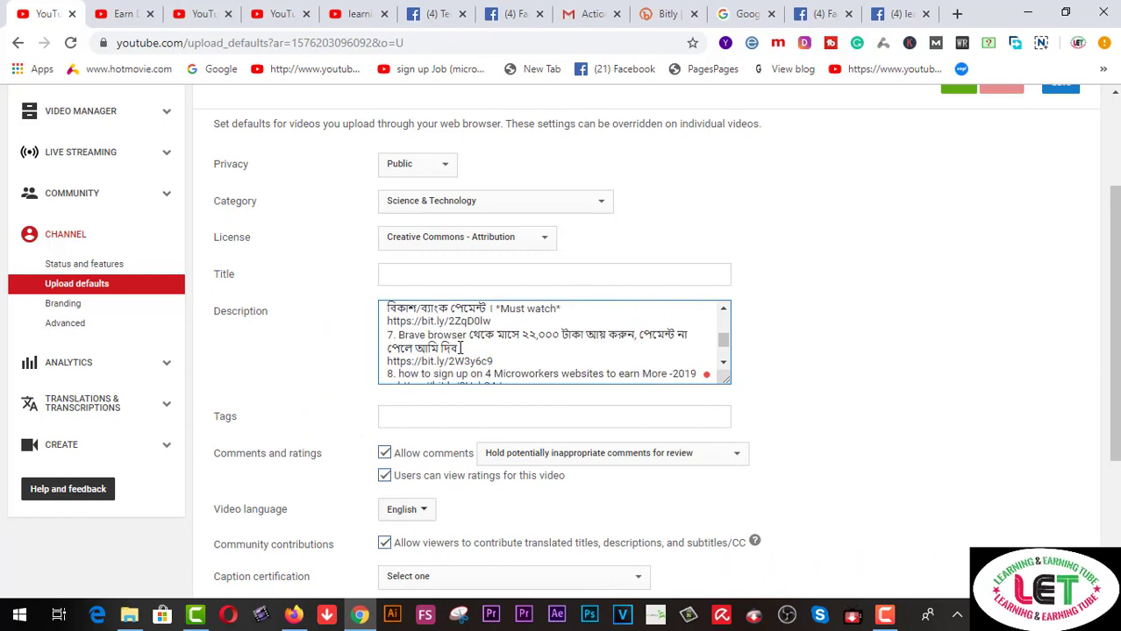
scroll(461, 348, "down", 4)
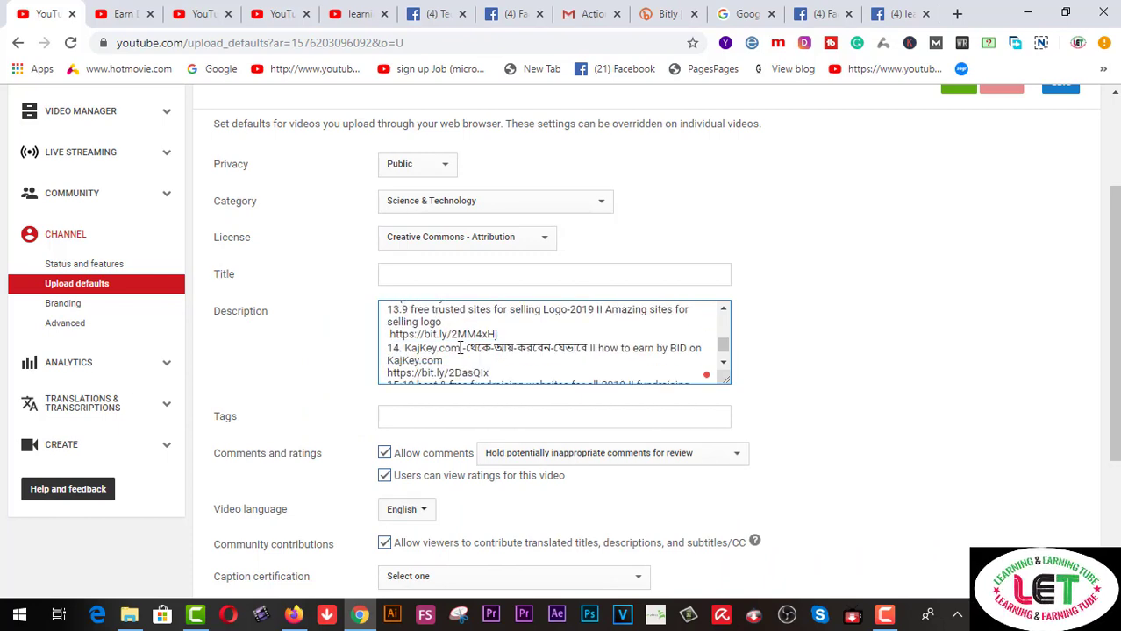
scroll(459, 348, "down", 5)
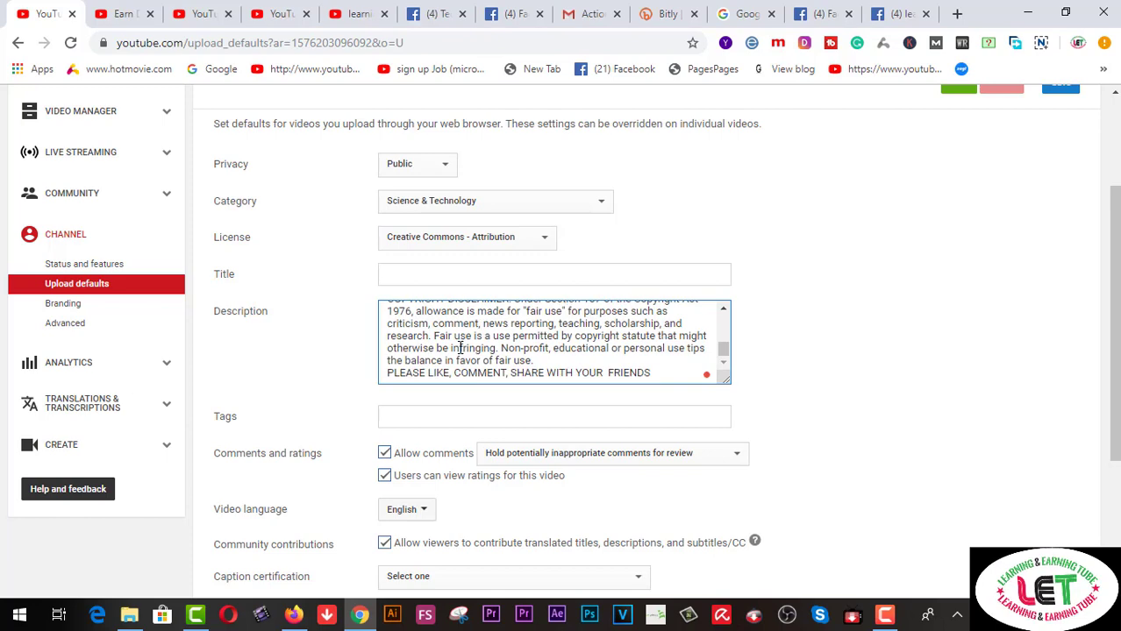
scroll(458, 348, "down", 1)
scroll(458, 348, "up", 1)
scroll(518, 337, "up", 2)
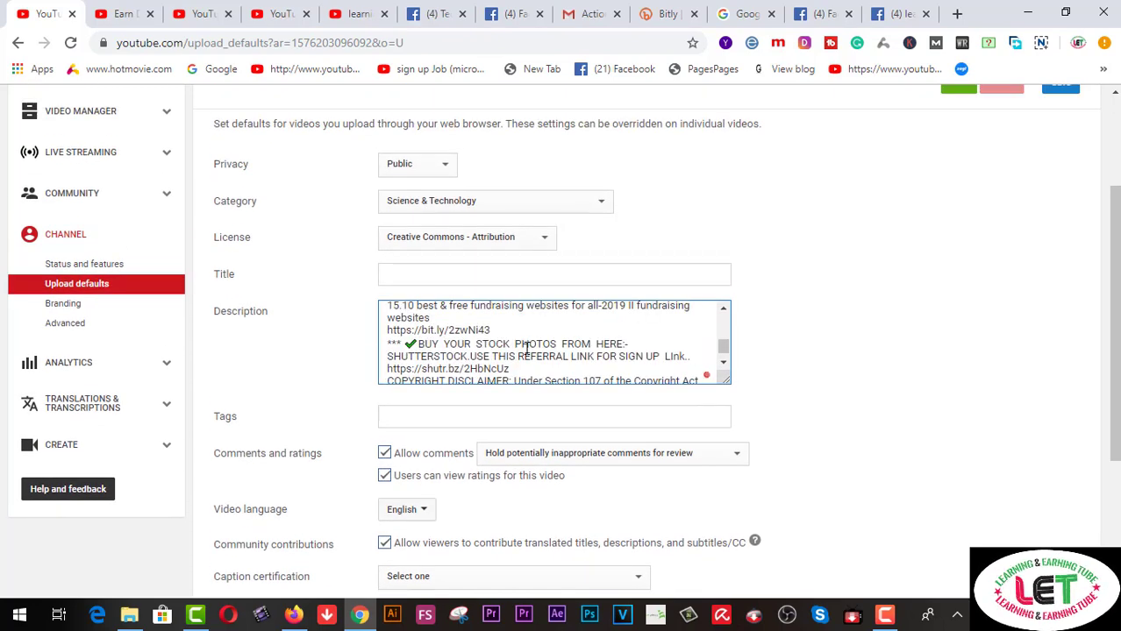
scroll(527, 348, "down", 2)
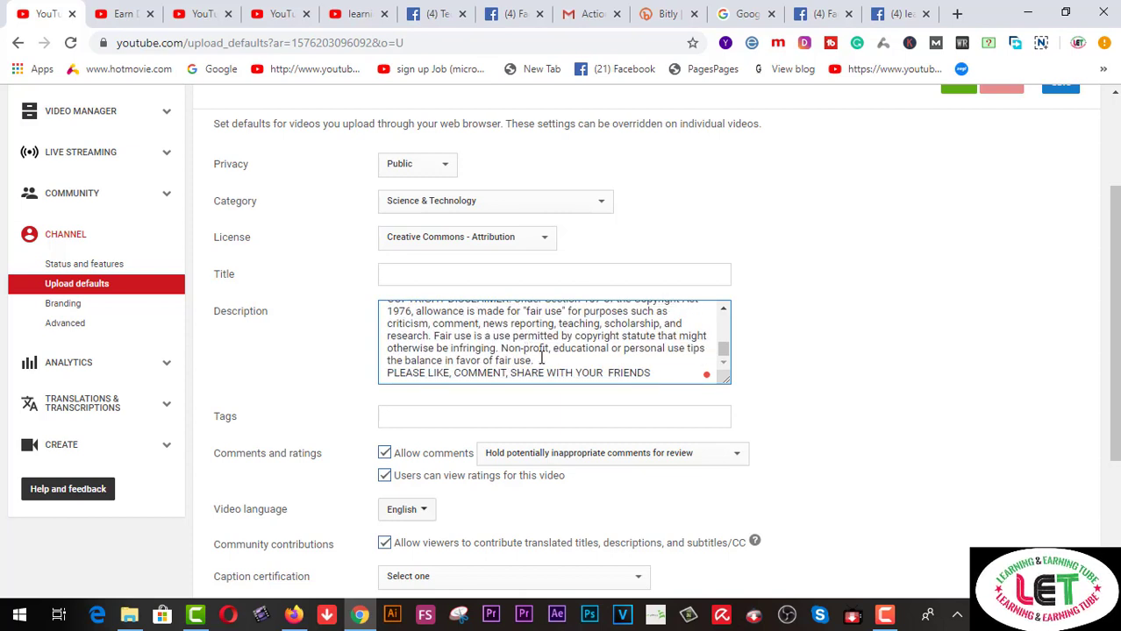
left_click(542, 361)
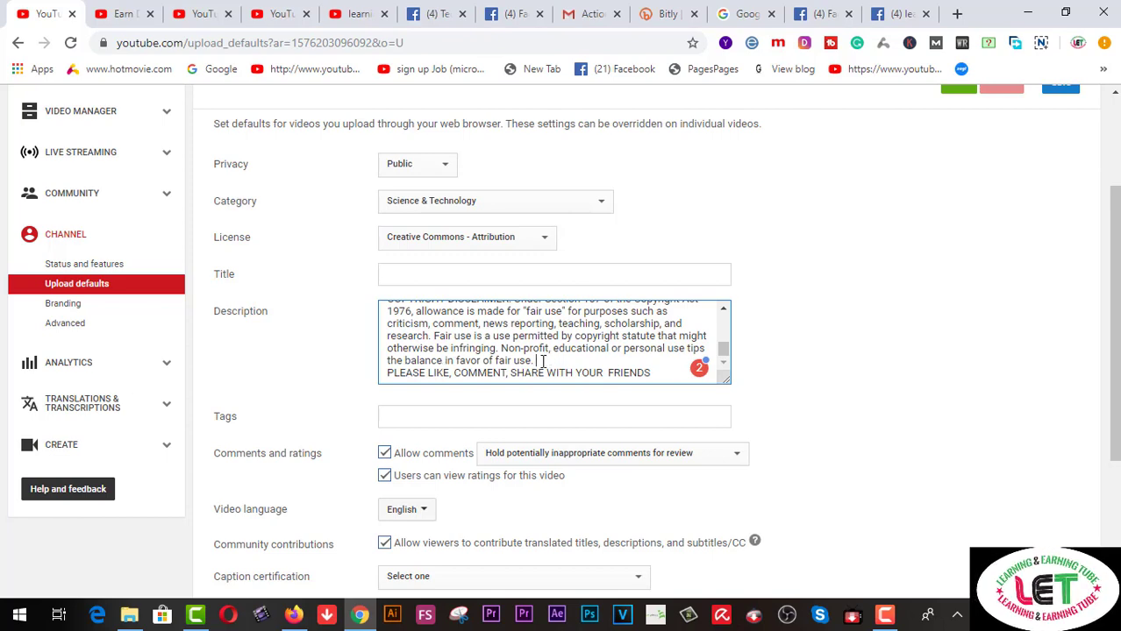
Review the settings below the description, then go back through its earning, blog and social links to the opening lines.
scroll(613, 351, "down", 1)
scroll(613, 351, "down", 1)
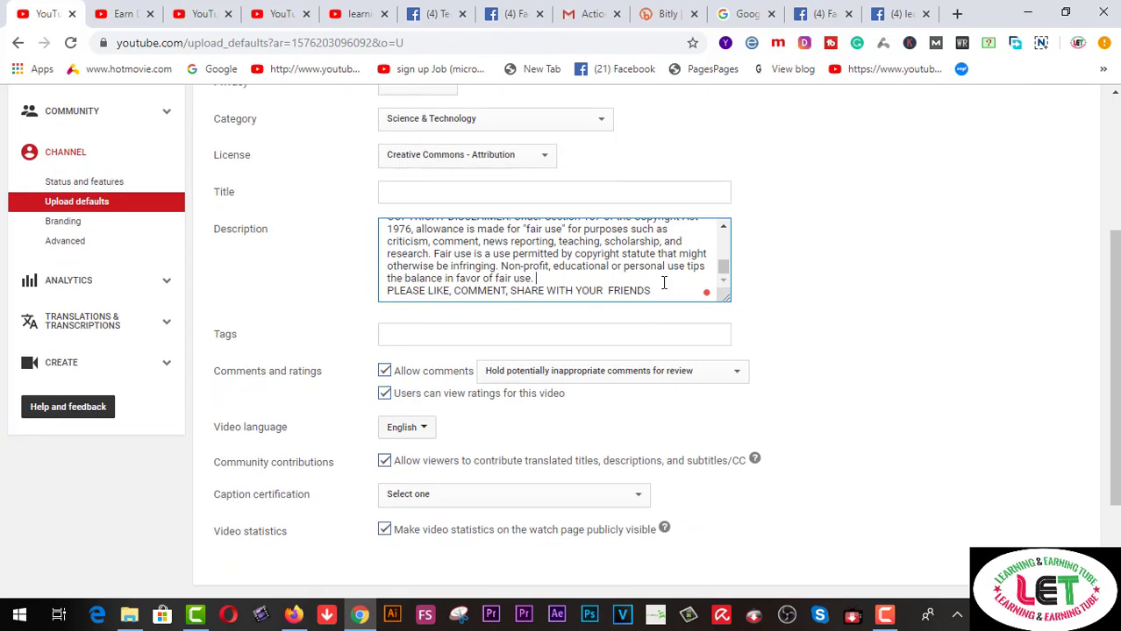
scroll(664, 283, "up", 1)
scroll(622, 259, "up", 5)
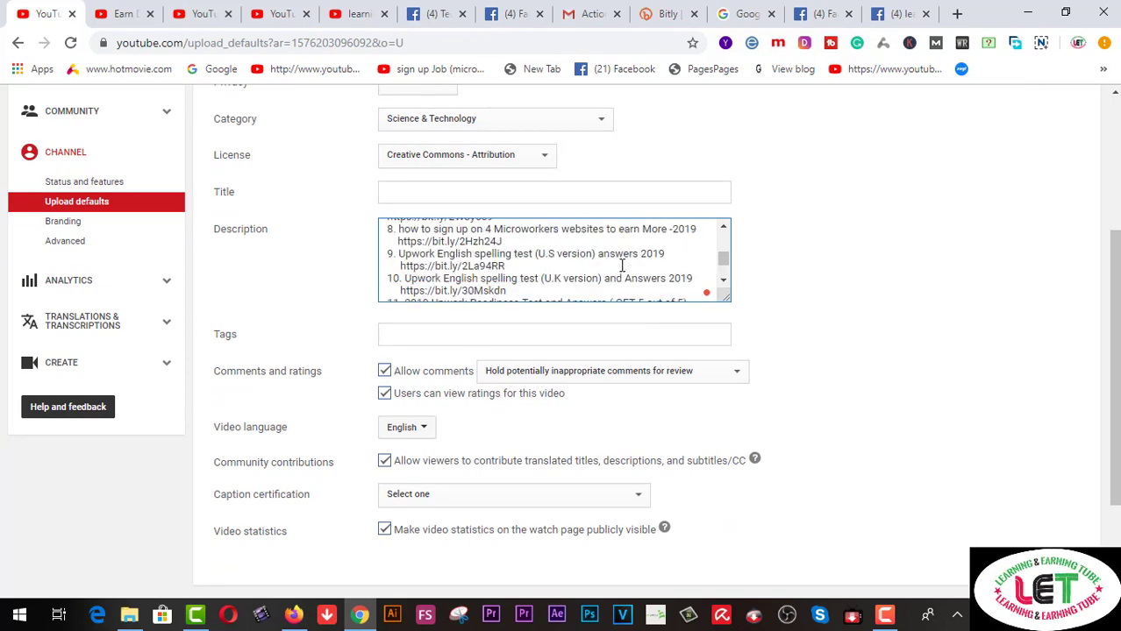
scroll(622, 265, "up", 8)
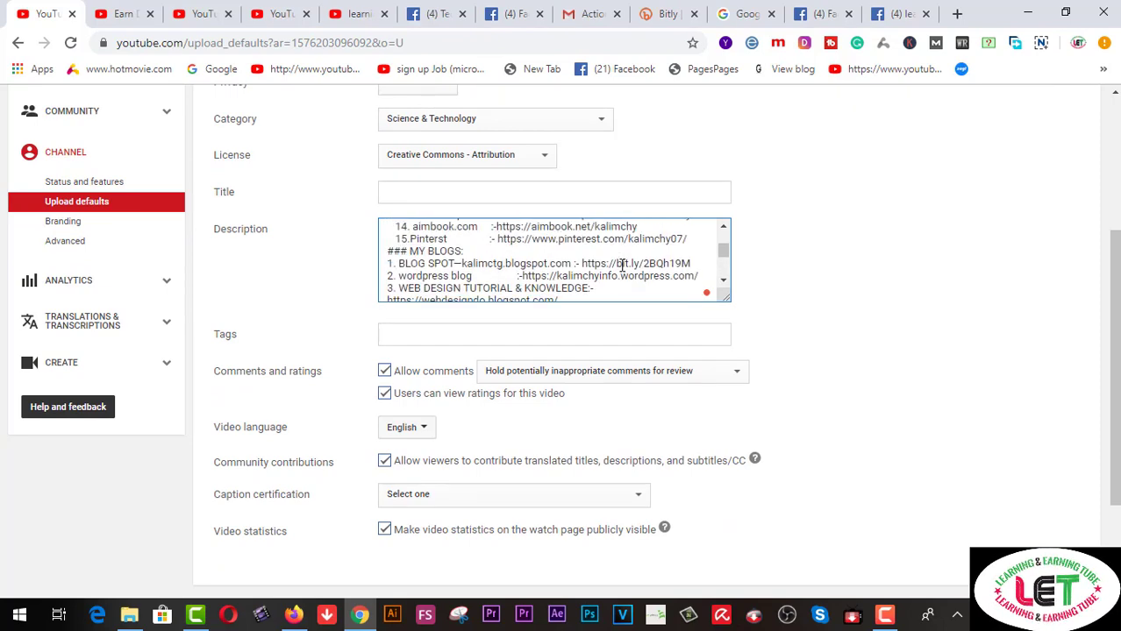
scroll(622, 265, "up", 8)
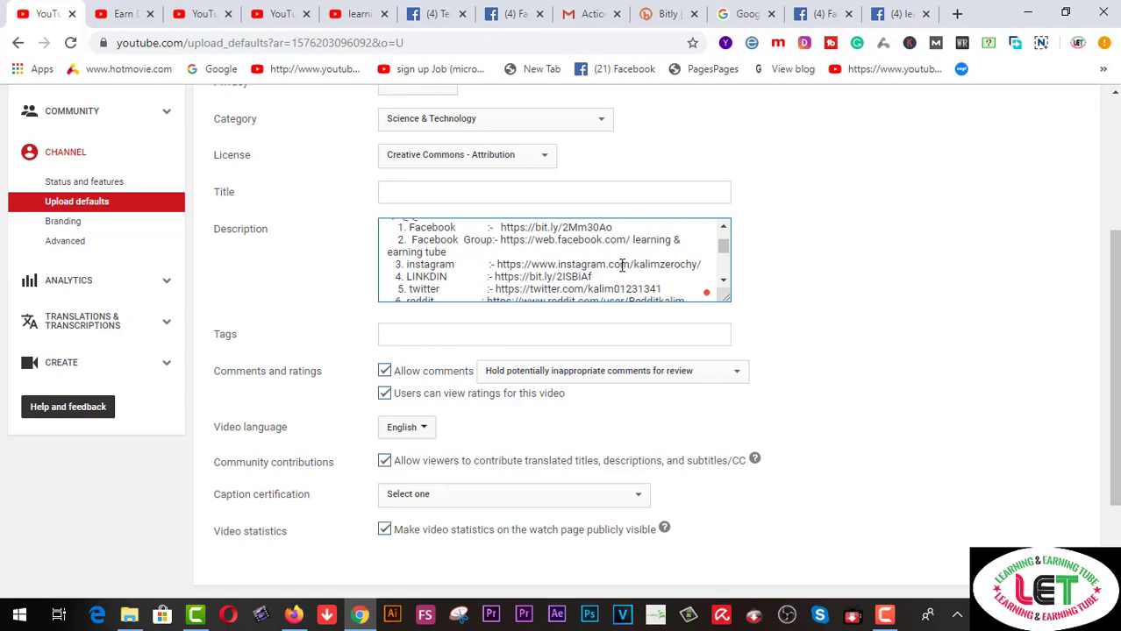
scroll(622, 265, "up", 5)
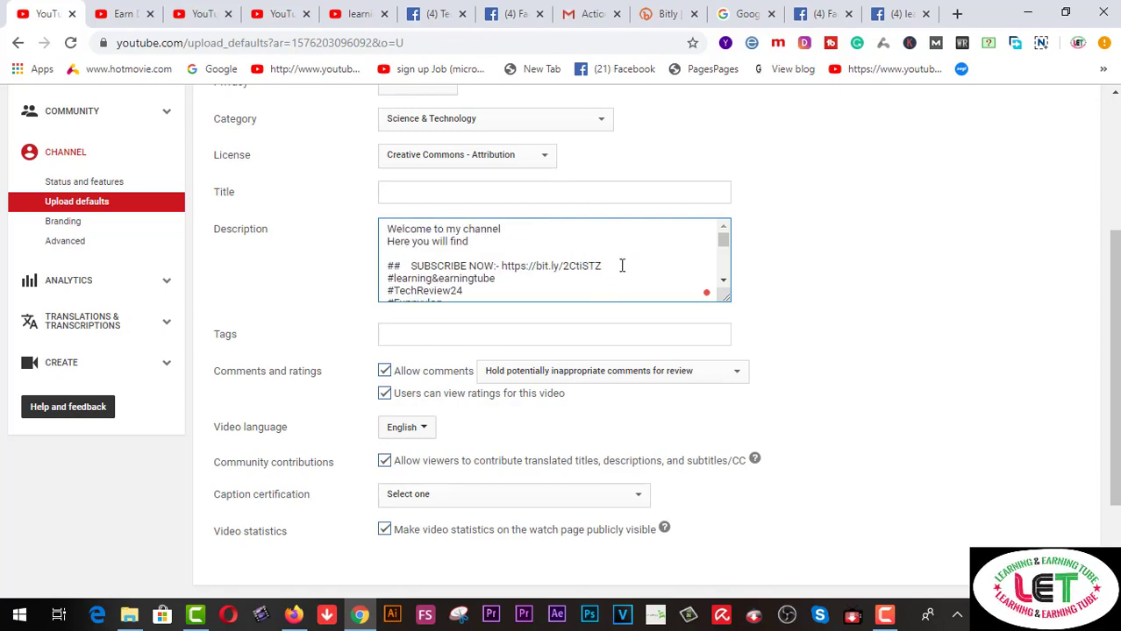
Review the upload defaults from the privacy, category and license settings through the description's channel links to the tags and video statistics options.
scroll(622, 265, "up", 1)
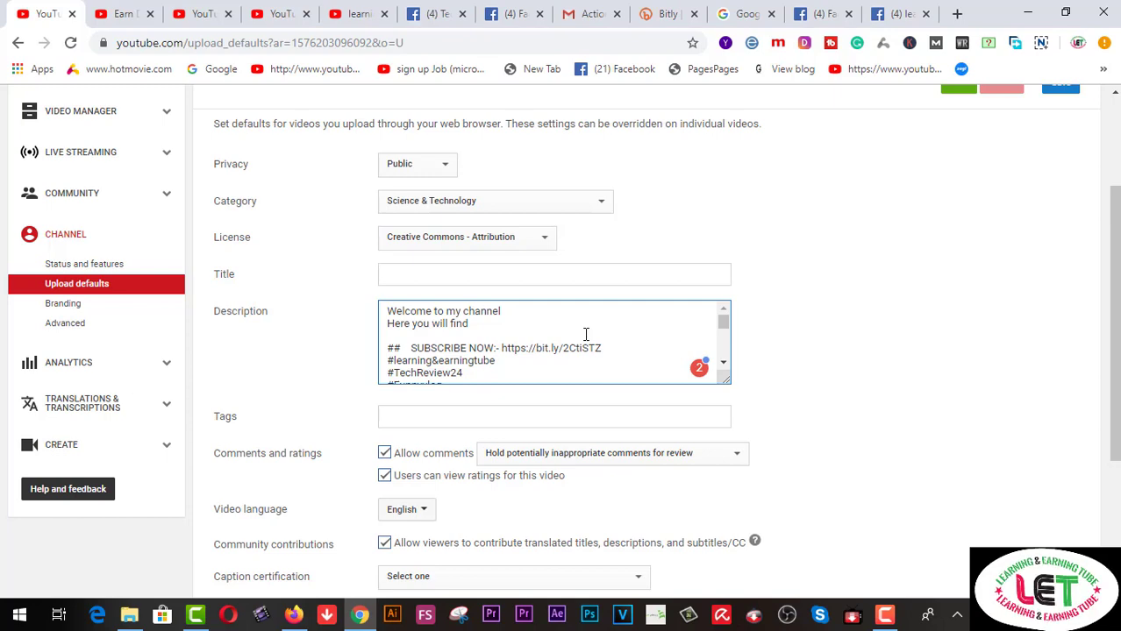
scroll(586, 334, "up", 1)
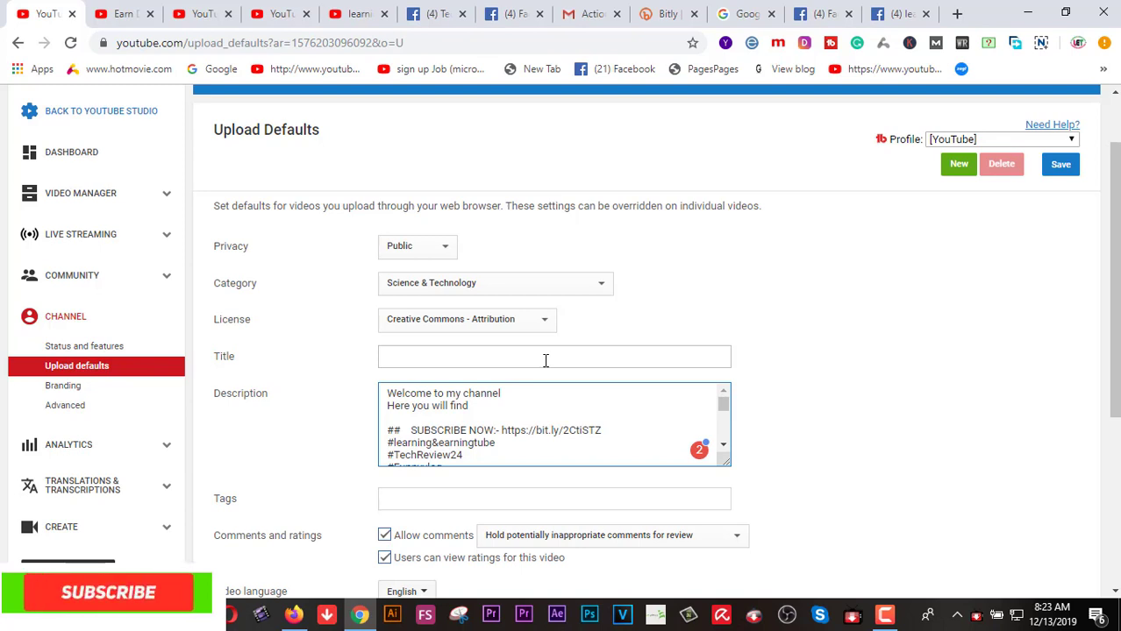
scroll(552, 402, "down", 1)
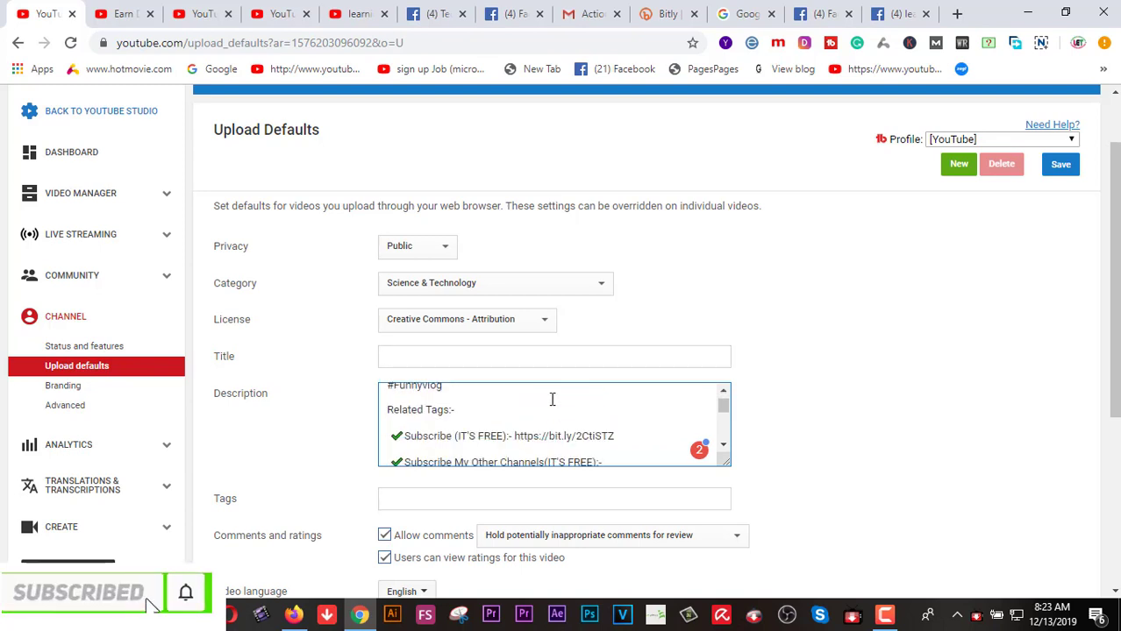
scroll(561, 418, "down", 2)
scroll(561, 477, "down", 1)
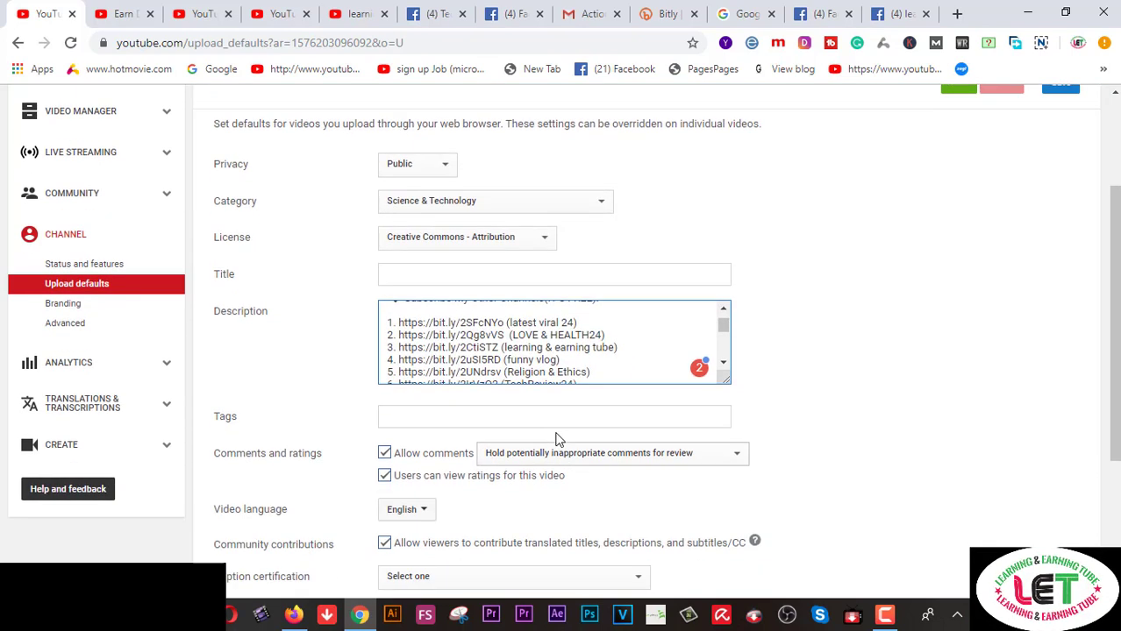
left_click(561, 413)
scroll(561, 413, "down", 2)
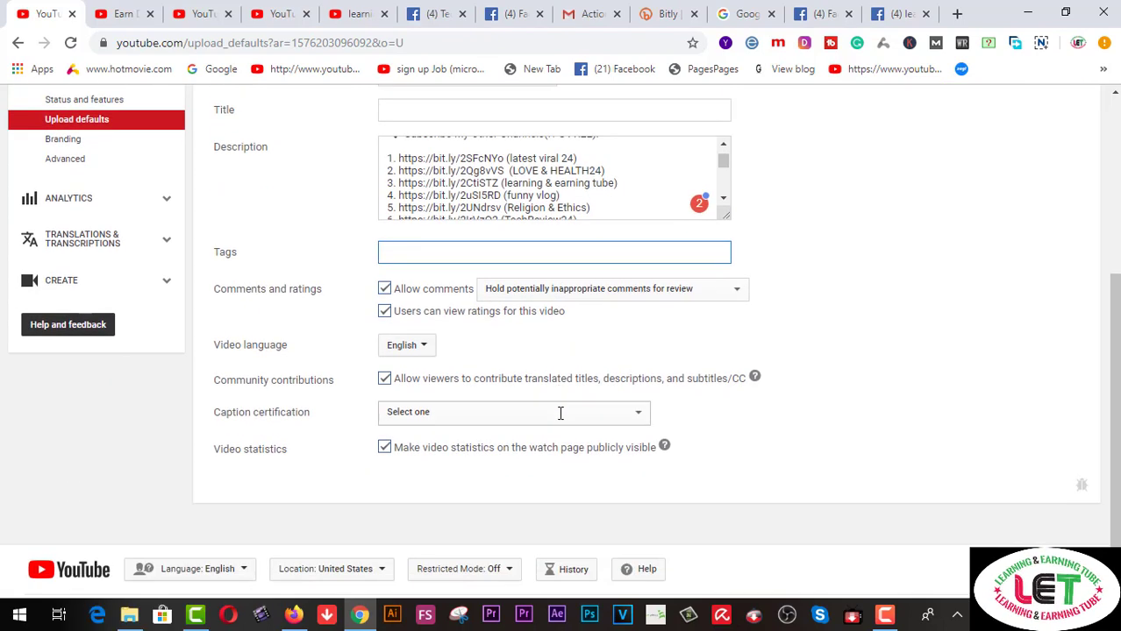
Switch to the learning & earning tube channel's videos page and look through the uploaded videos, then return to the channel banner.
left_click(361, 14)
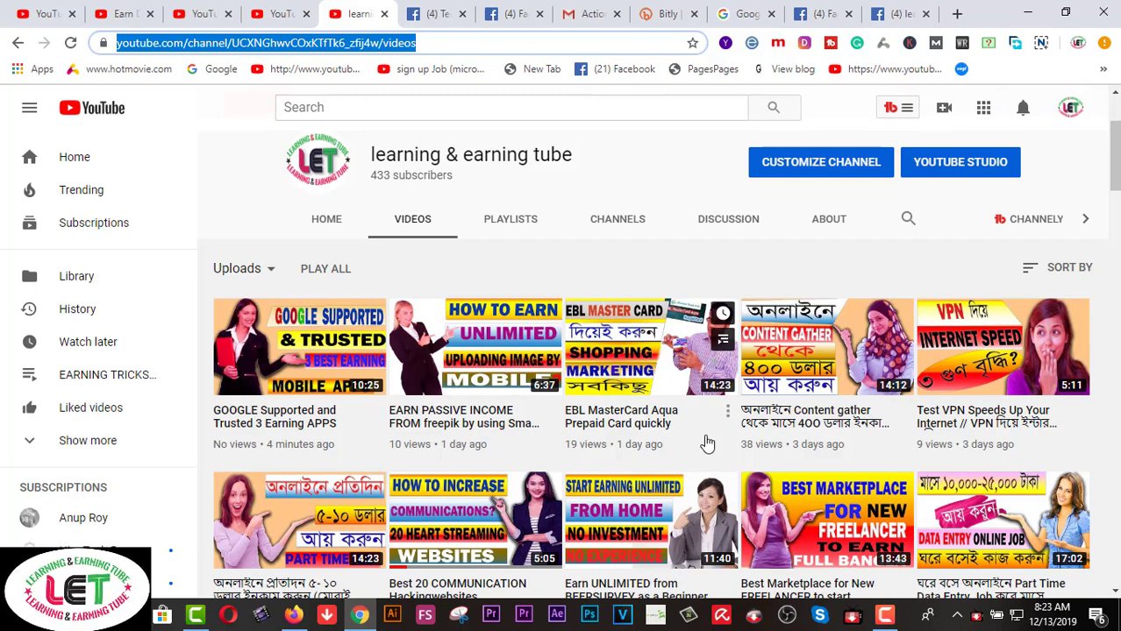
scroll(707, 444, "down", 4)
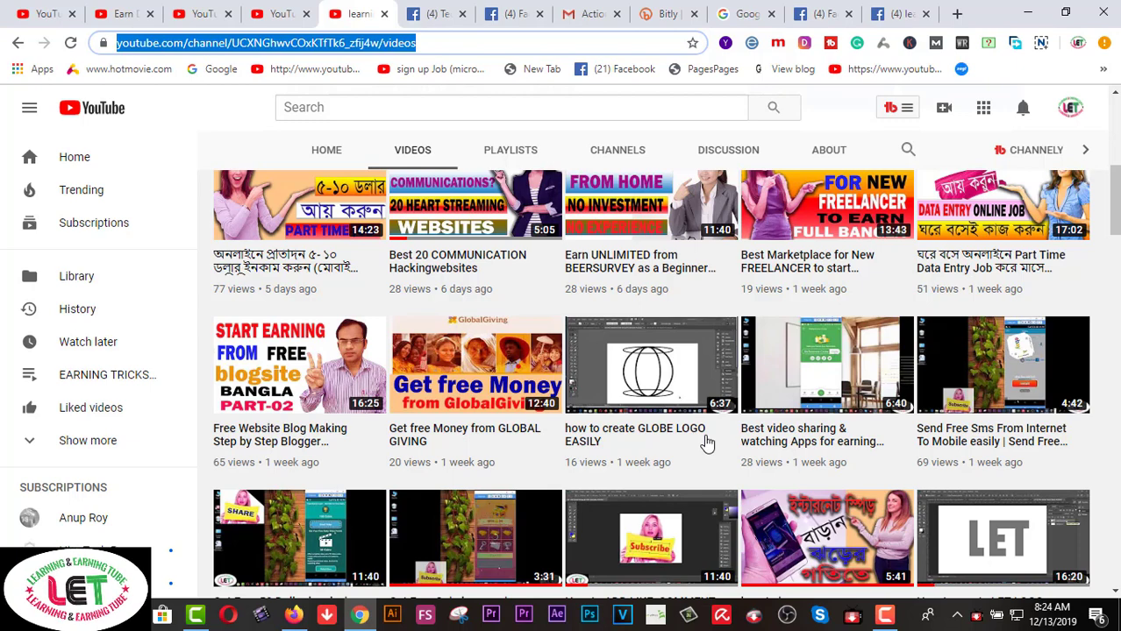
scroll(707, 444, "up", 2)
scroll(707, 445, "up", 2)
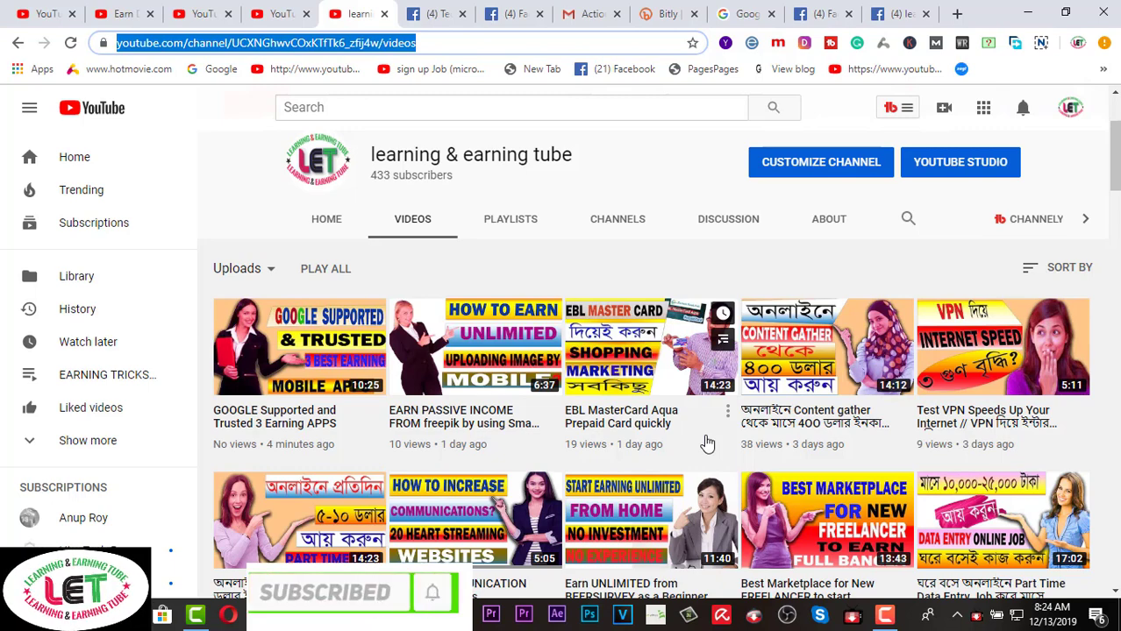
scroll(708, 444, "up", 2)
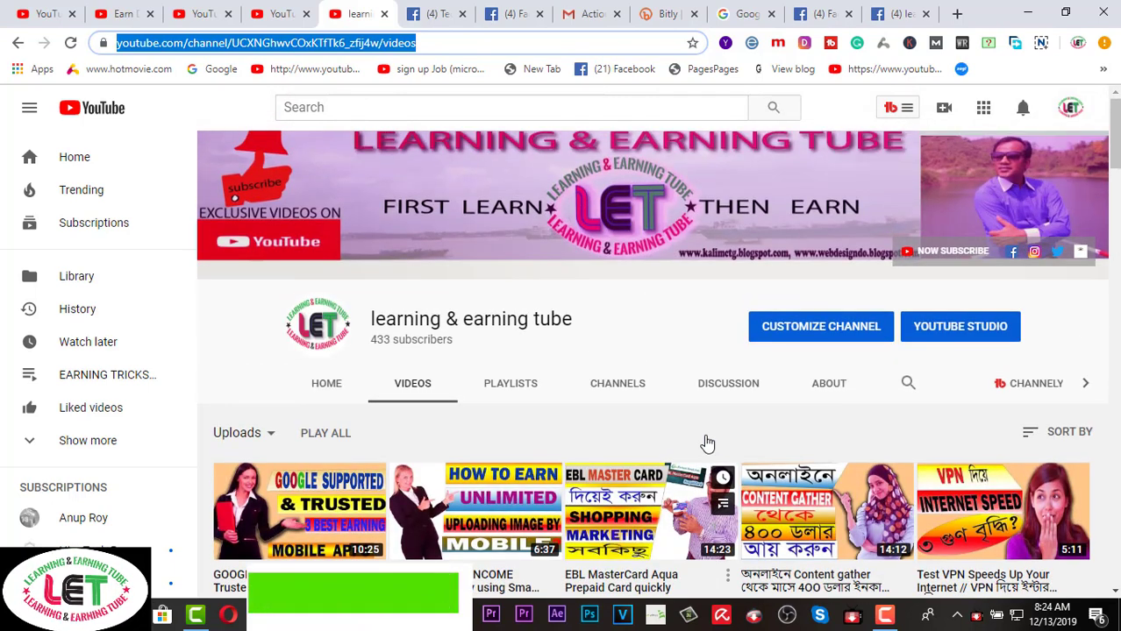